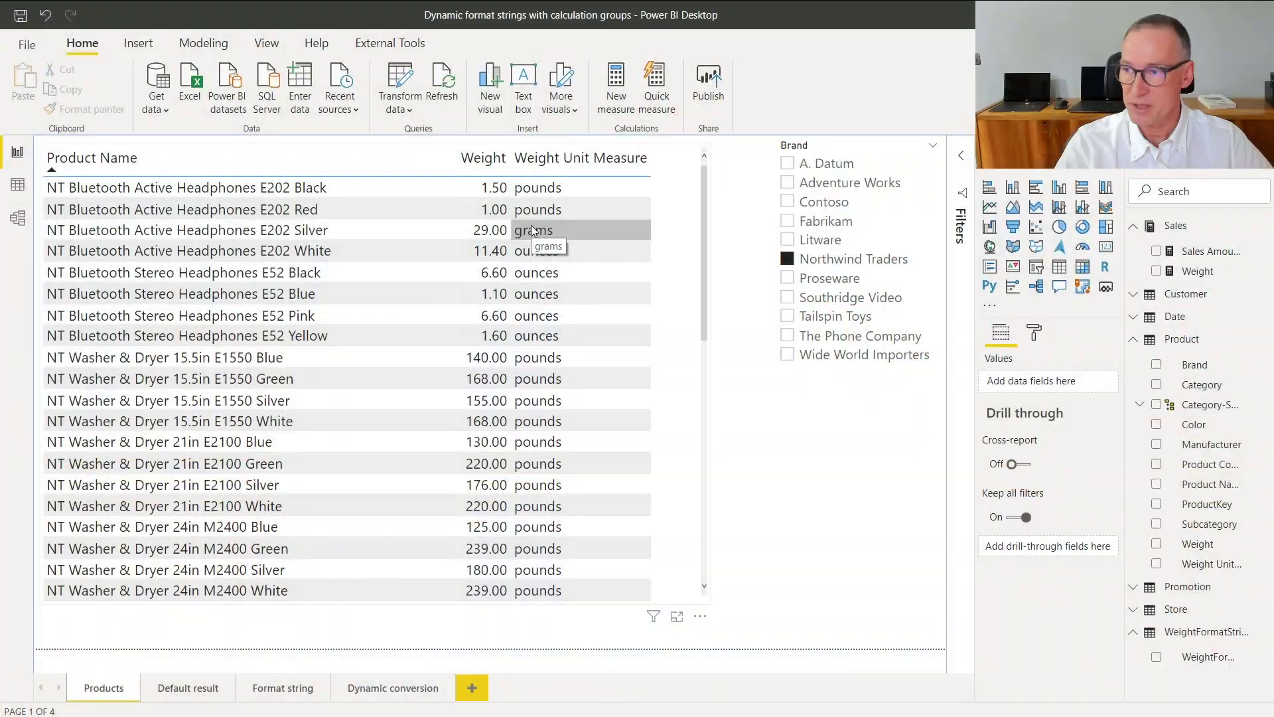
- On the Default result page, add Weight Unit Measure to the matrix columns for grams, ounces and pounds totals
{"action": "left_click", "coordinate": [186, 688]}
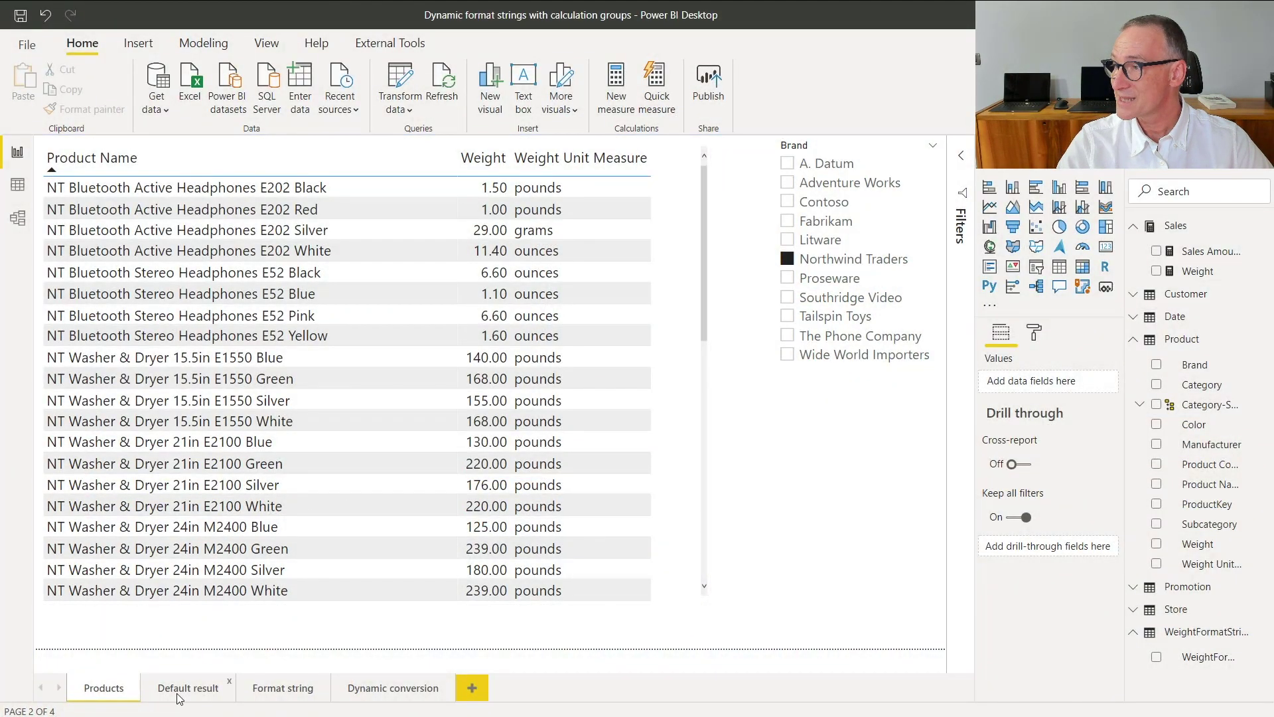
{"action": "left_click", "coordinate": [1199, 272]}
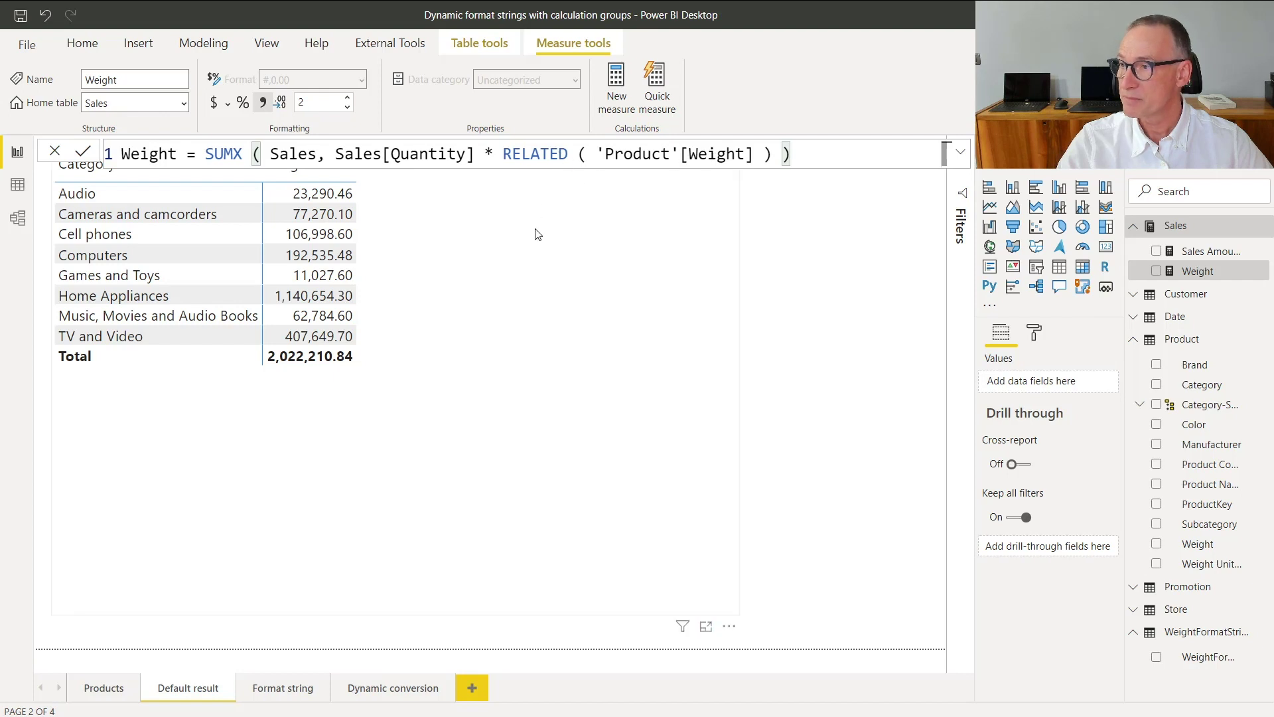
{"action": "left_click", "coordinate": [412, 341]}
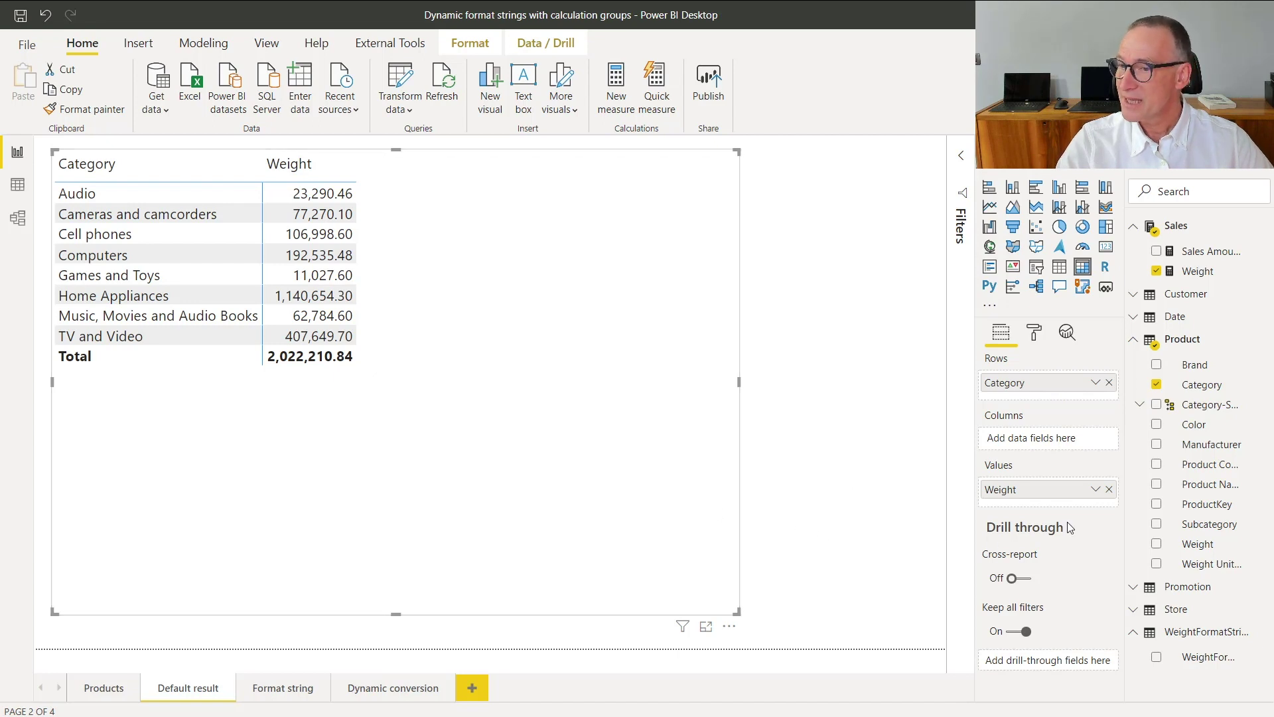
{"action": "left_click_drag", "start_coordinate": [1212, 564], "coordinate": [559, 424]}
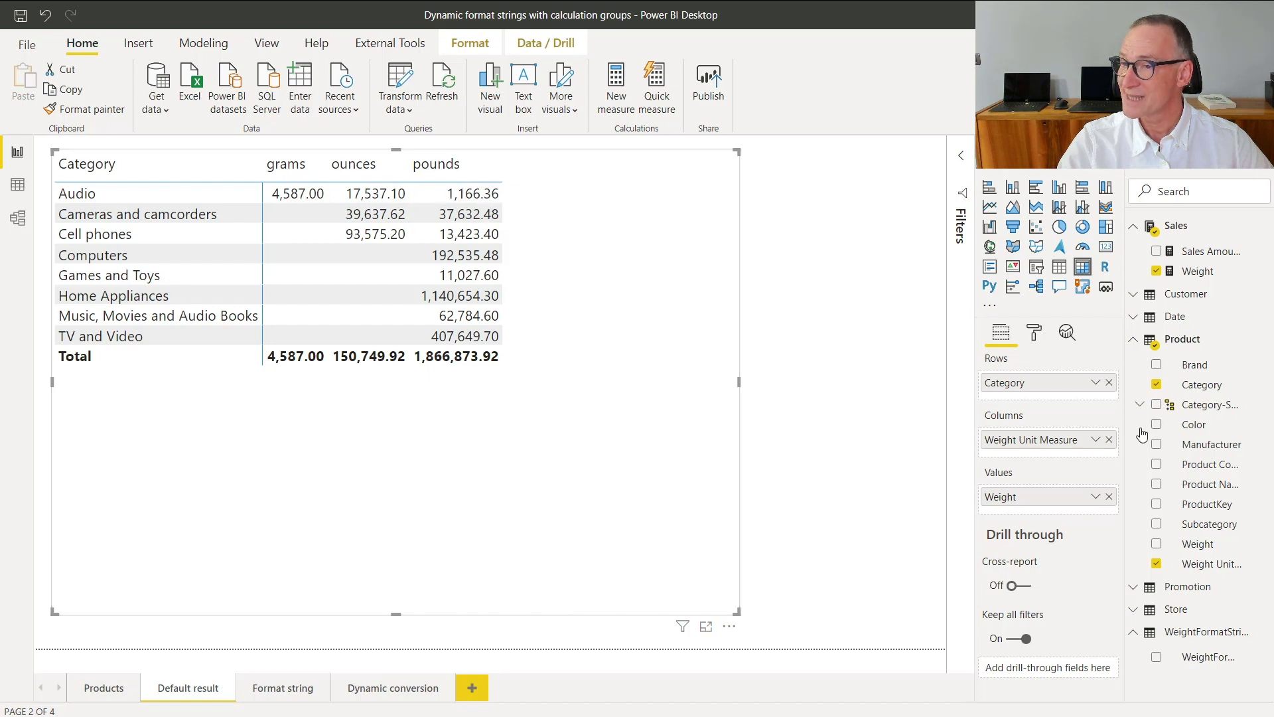
- Move Weight Unit Measure under Category in Rows and expand Cameras and camcorders (39,637.62 ounces, 37,632.48 pounds)
{"action": "left_click", "coordinate": [1157, 564]}
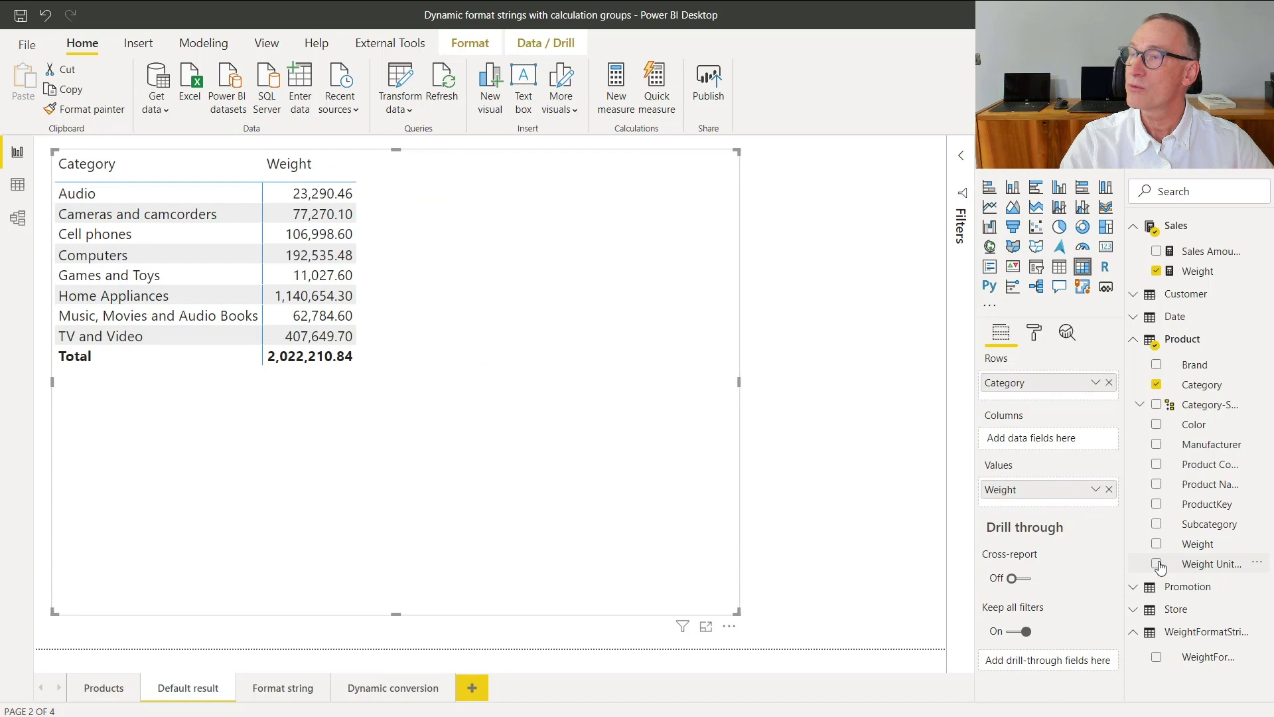
{"action": "left_click_drag", "start_coordinate": [1185, 569], "coordinate": [507, 373]}
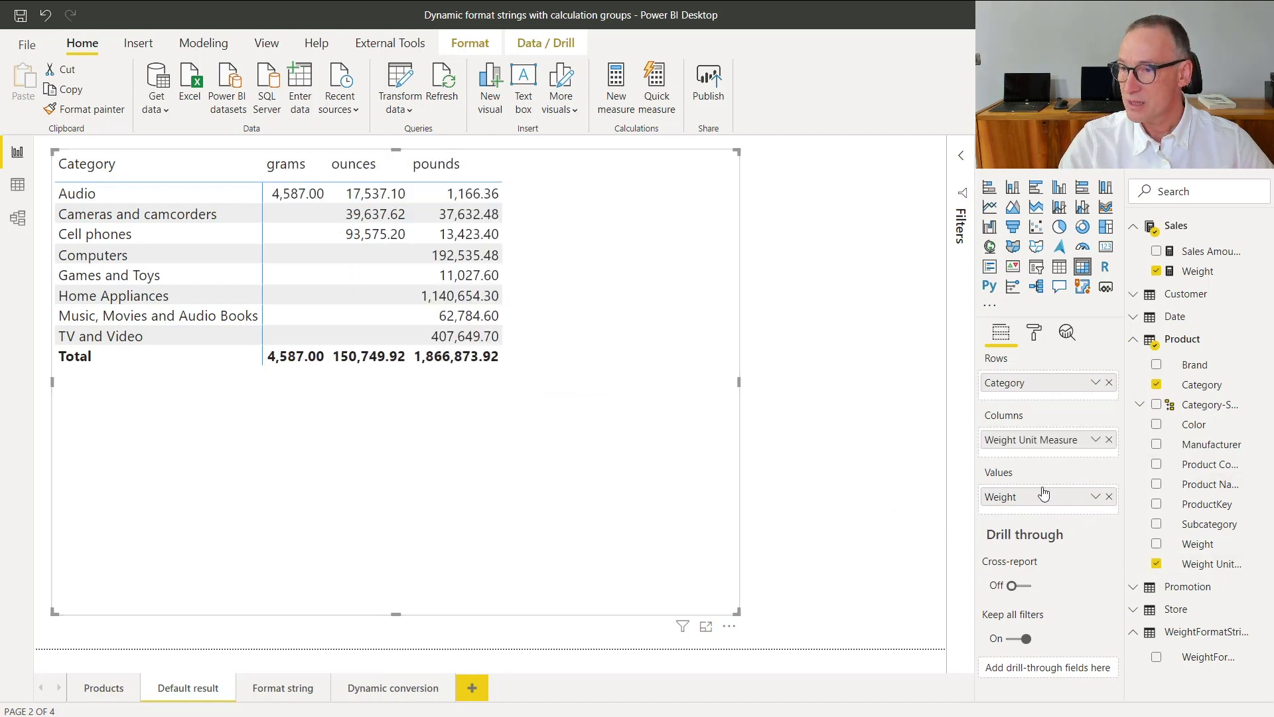
{"action": "left_click_drag", "start_coordinate": [1026, 439], "coordinate": [1025, 402]}
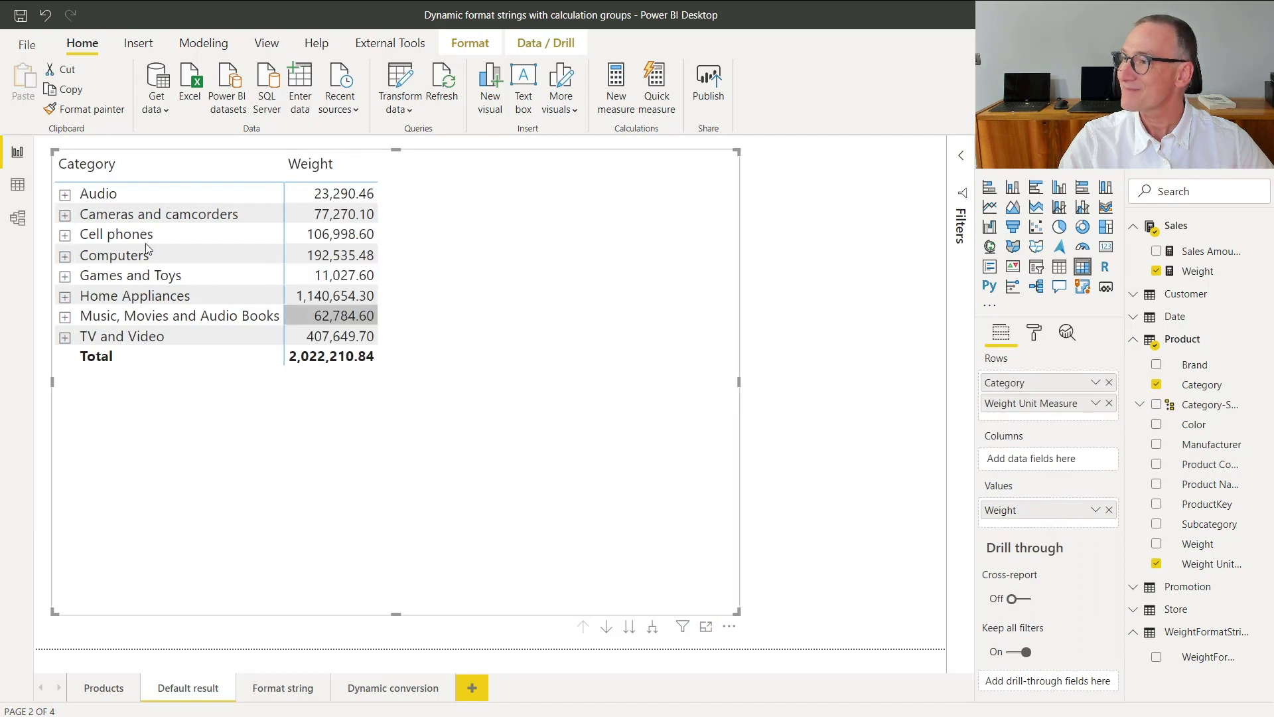
{"action": "left_click", "coordinate": [65, 215]}
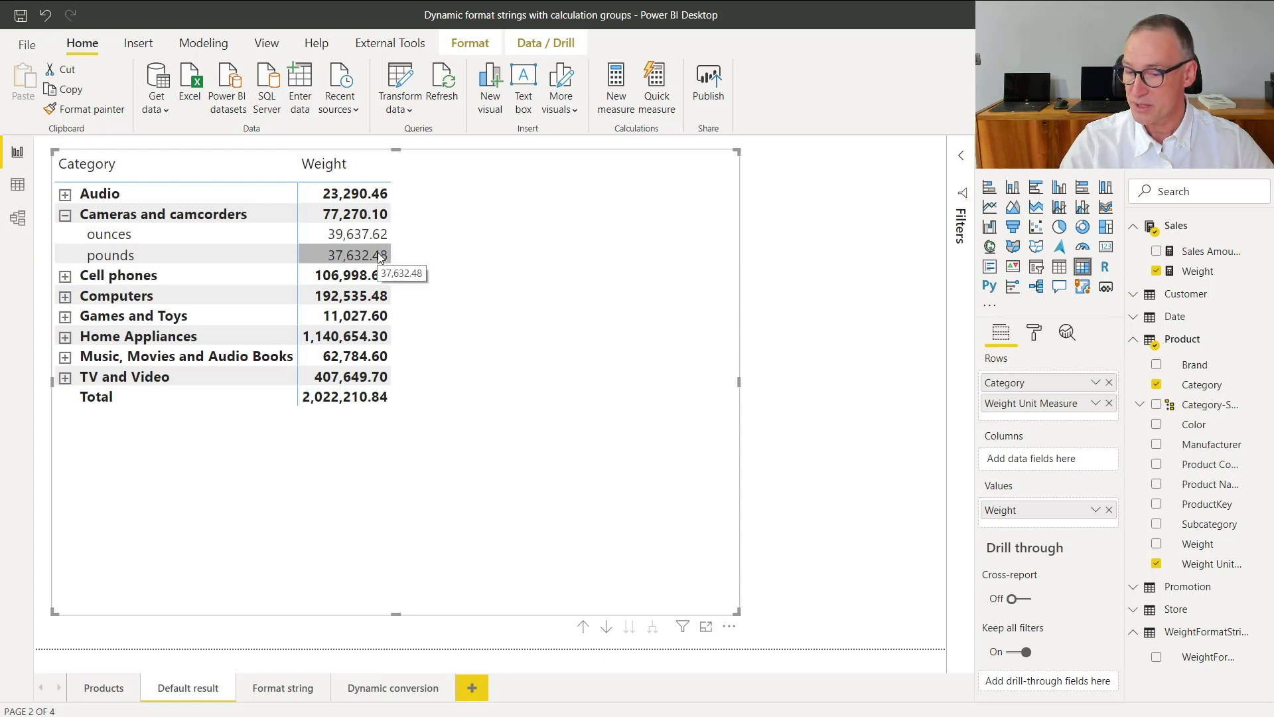
- On the Format string page, switch the slicer from No conversion to Apply format string to show unit suffixes
{"action": "left_click", "coordinate": [283, 690]}
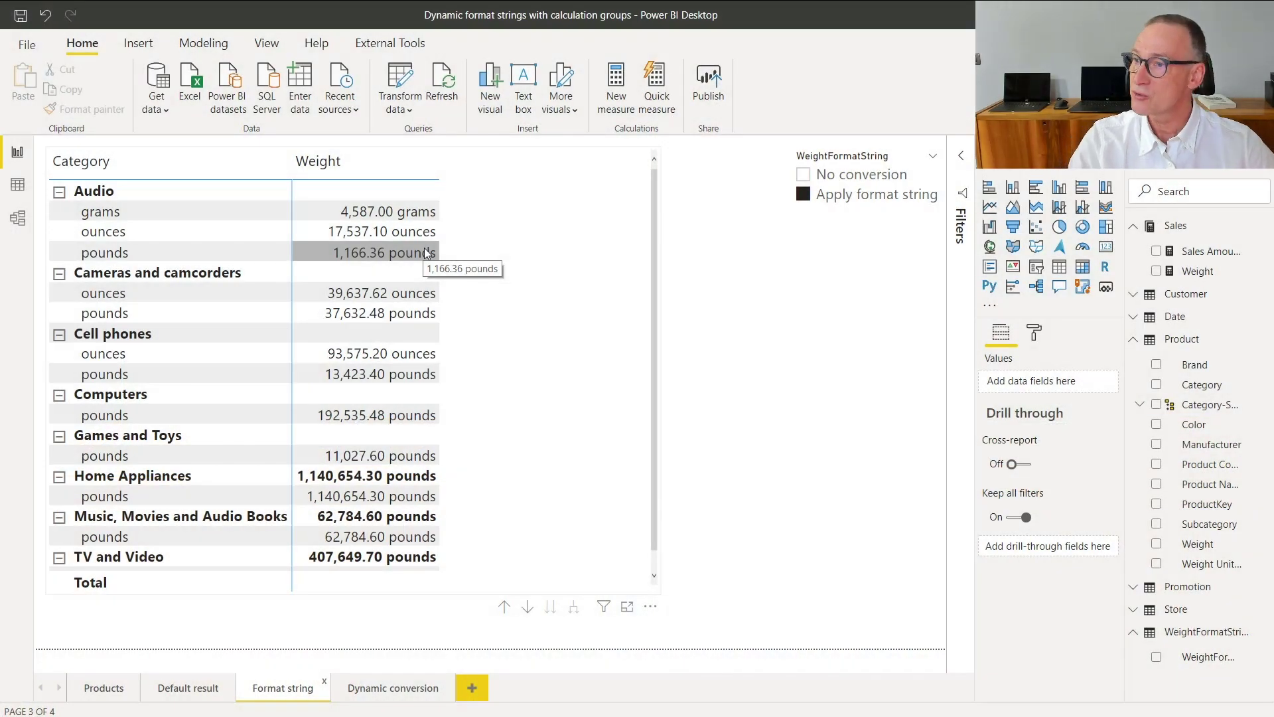
{"action": "left_click", "coordinate": [852, 180]}
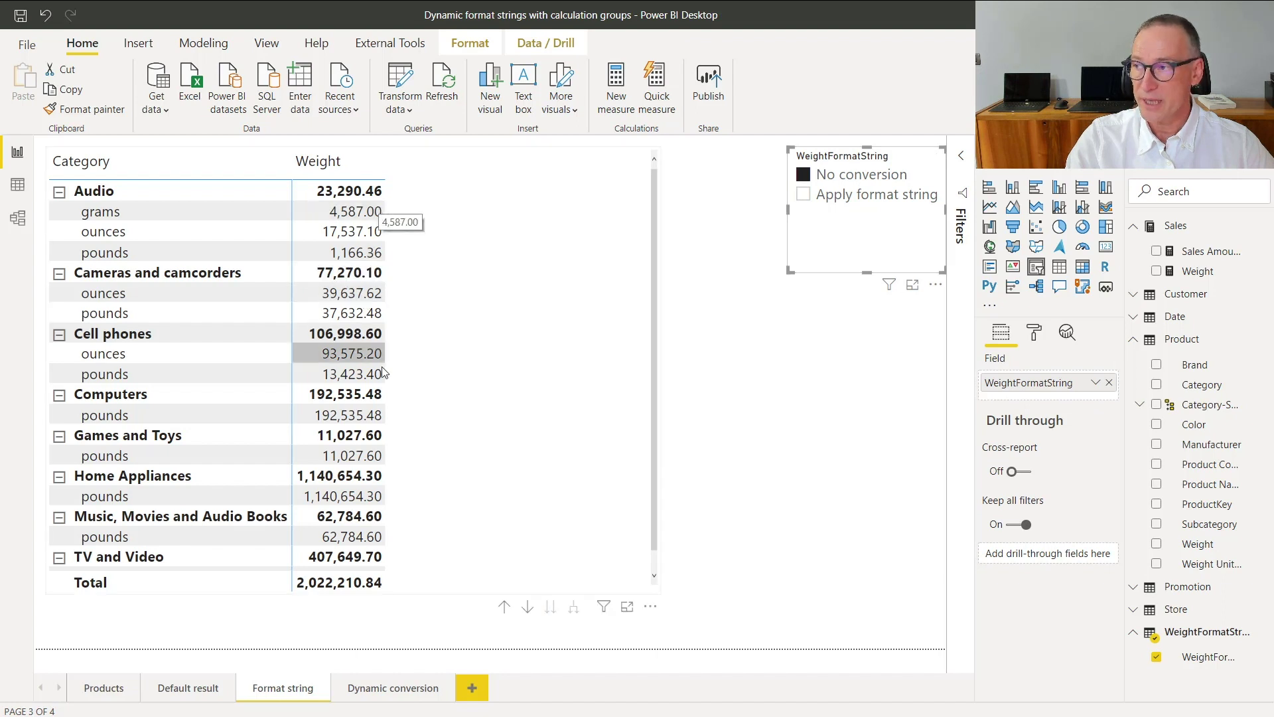
{"action": "left_click", "coordinate": [870, 204]}
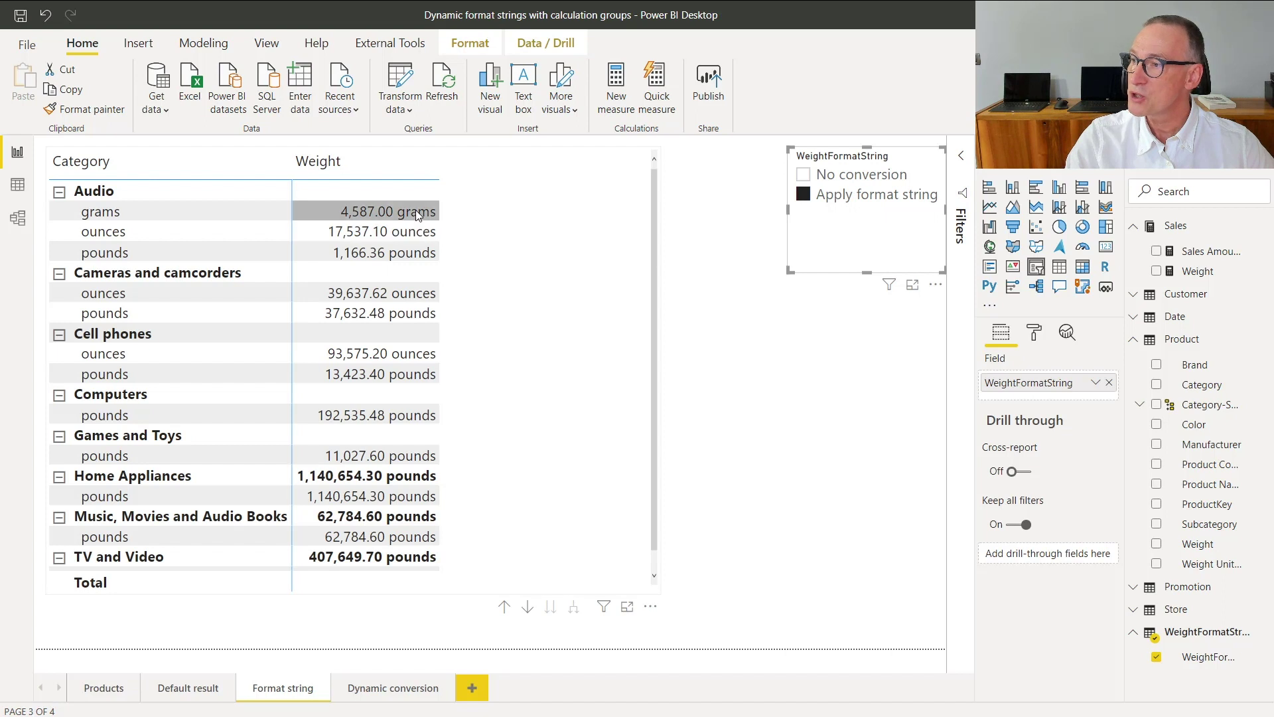
{"action": "left_click", "coordinate": [766, 320]}
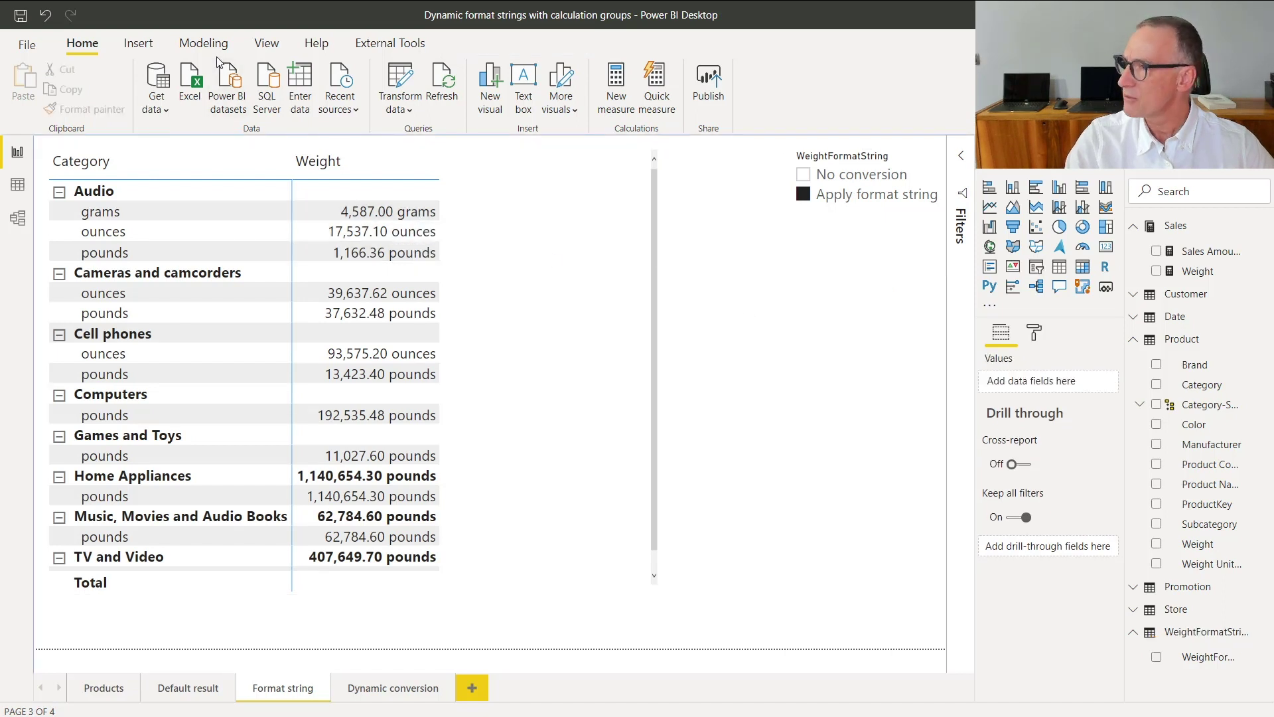
{"action": "left_click", "coordinate": [375, 47]}
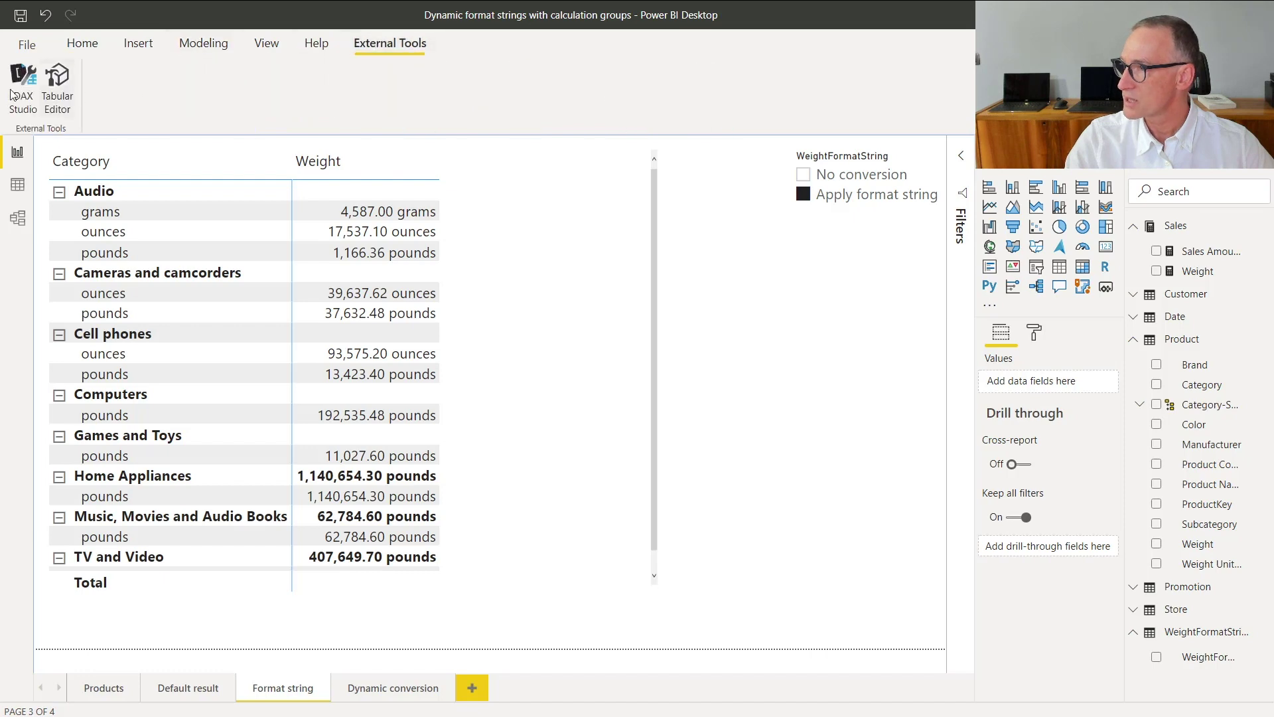
- Open the model in Tabular Editor, expand the WeightFormatString calculation items, and enlarge the expression editor
{"action": "left_click", "coordinate": [52, 90]}
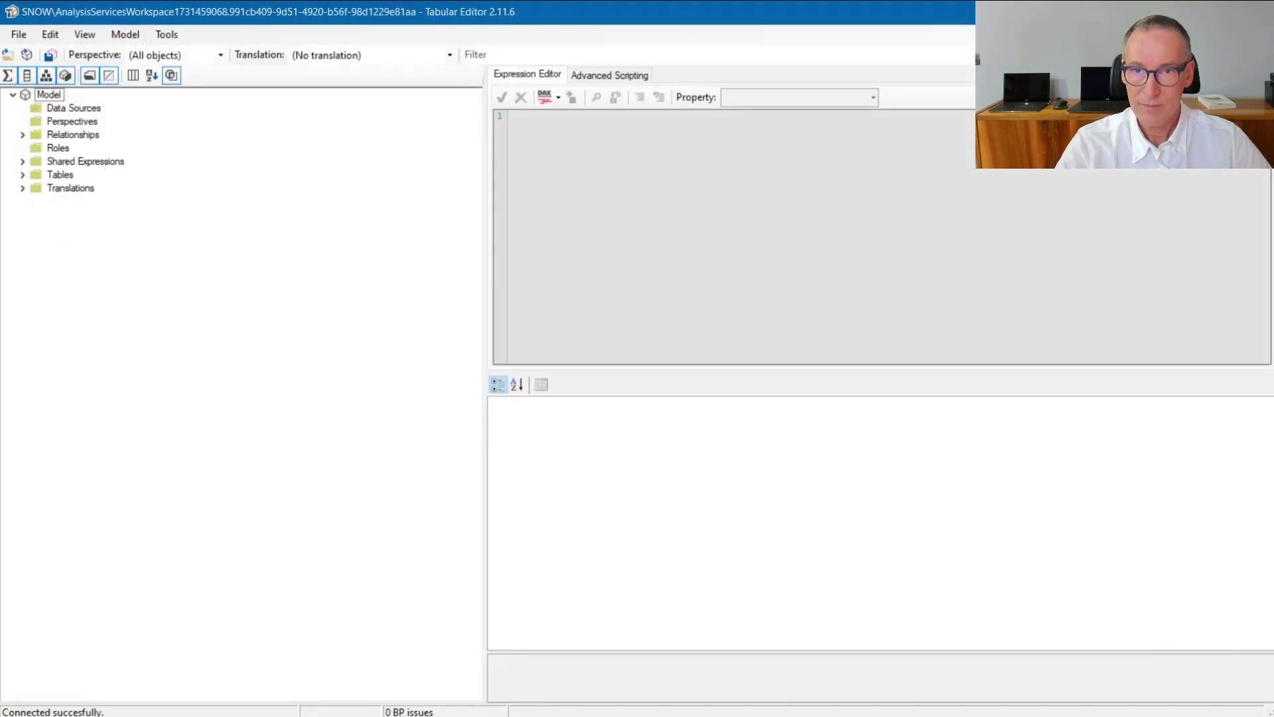
{"action": "left_click", "coordinate": [22, 176]}
{"action": "left_click", "coordinate": [32, 268]}
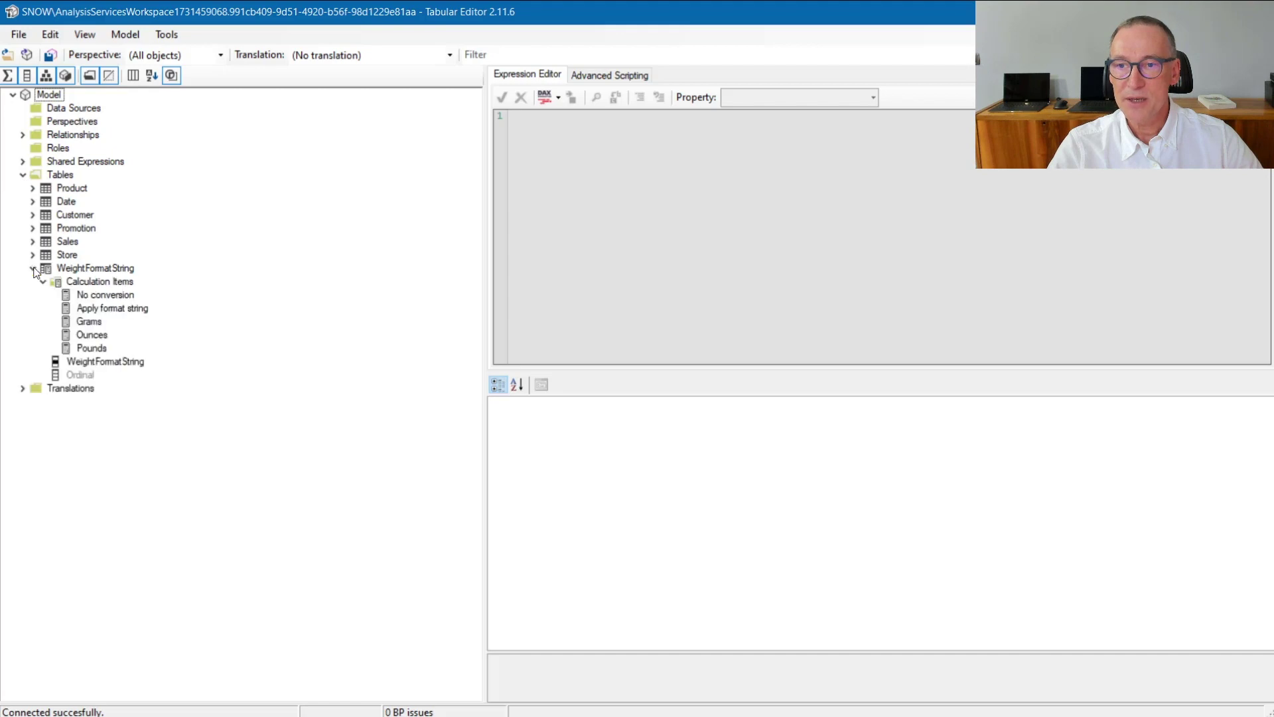
{"action": "left_click", "coordinate": [102, 299]}
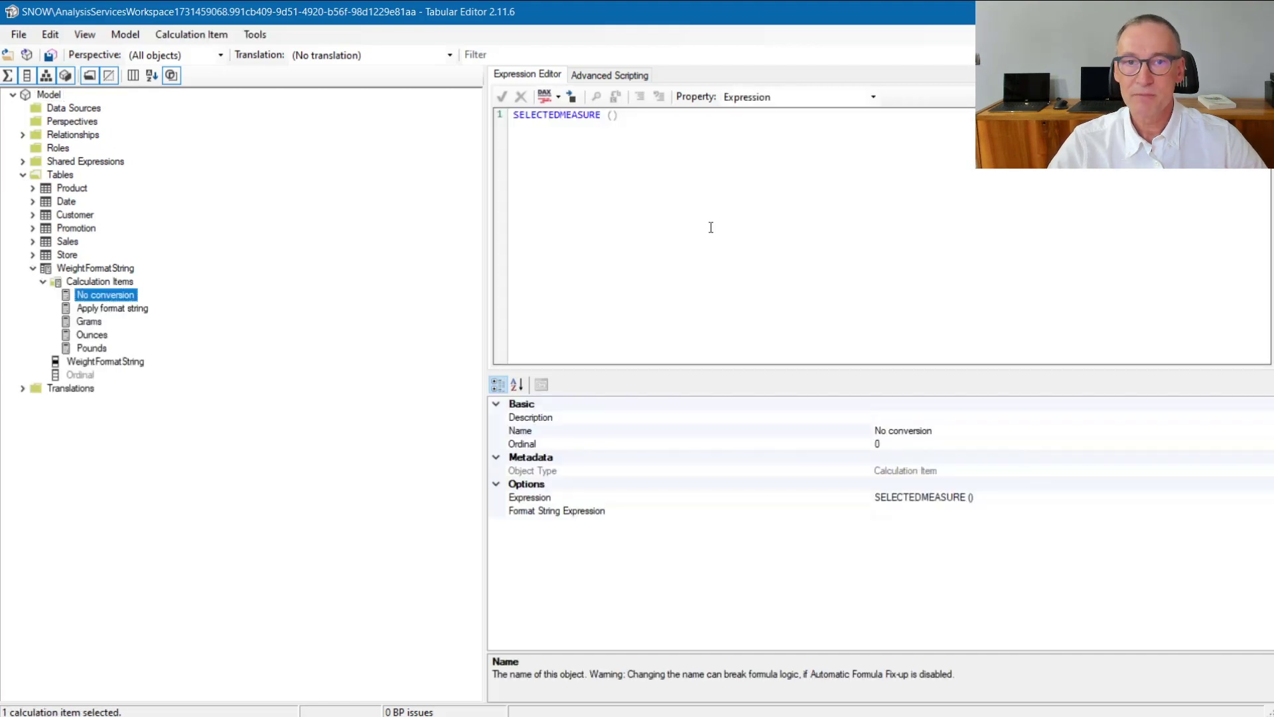
{"action": "scroll", "coordinate": [726, 209], "scroll_direction": "up", "scroll_amount": 5, "text": "ctrl"}
{"action": "scroll", "coordinate": [726, 209], "scroll_direction": "up", "scroll_amount": 2, "text": "ctrl"}
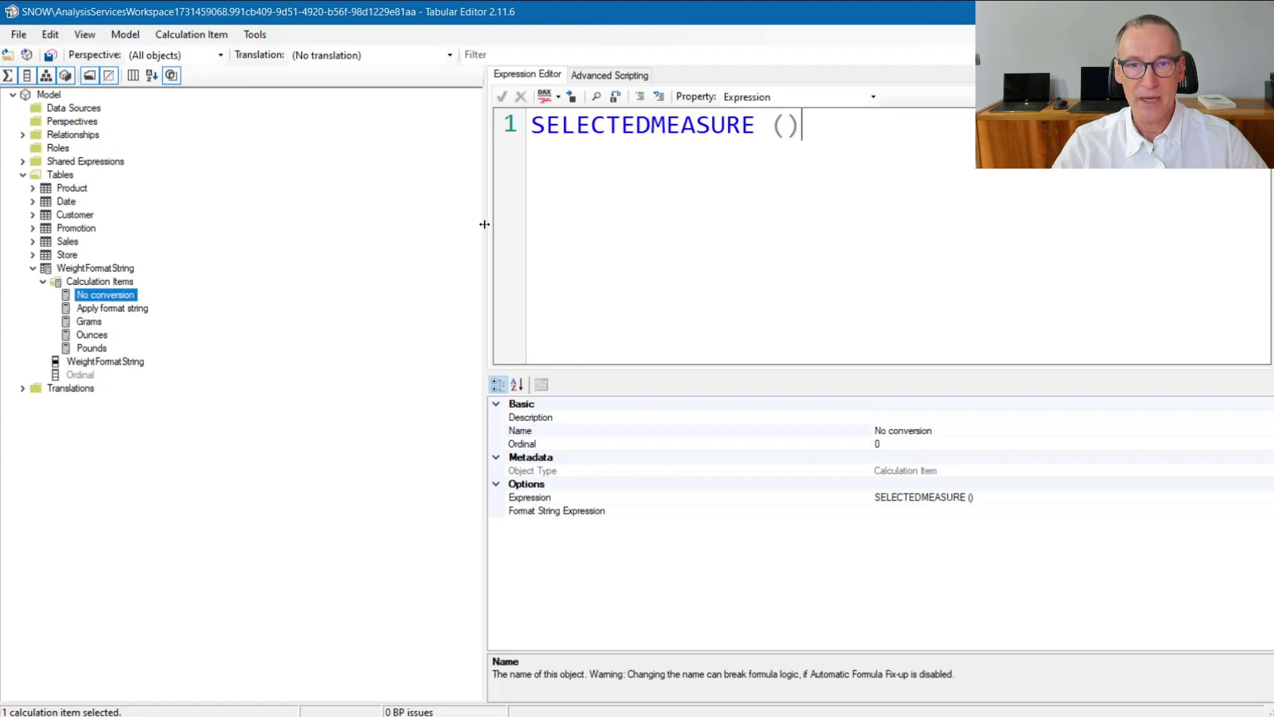
{"action": "left_click_drag", "start_coordinate": [484, 224], "coordinate": [218, 253]}
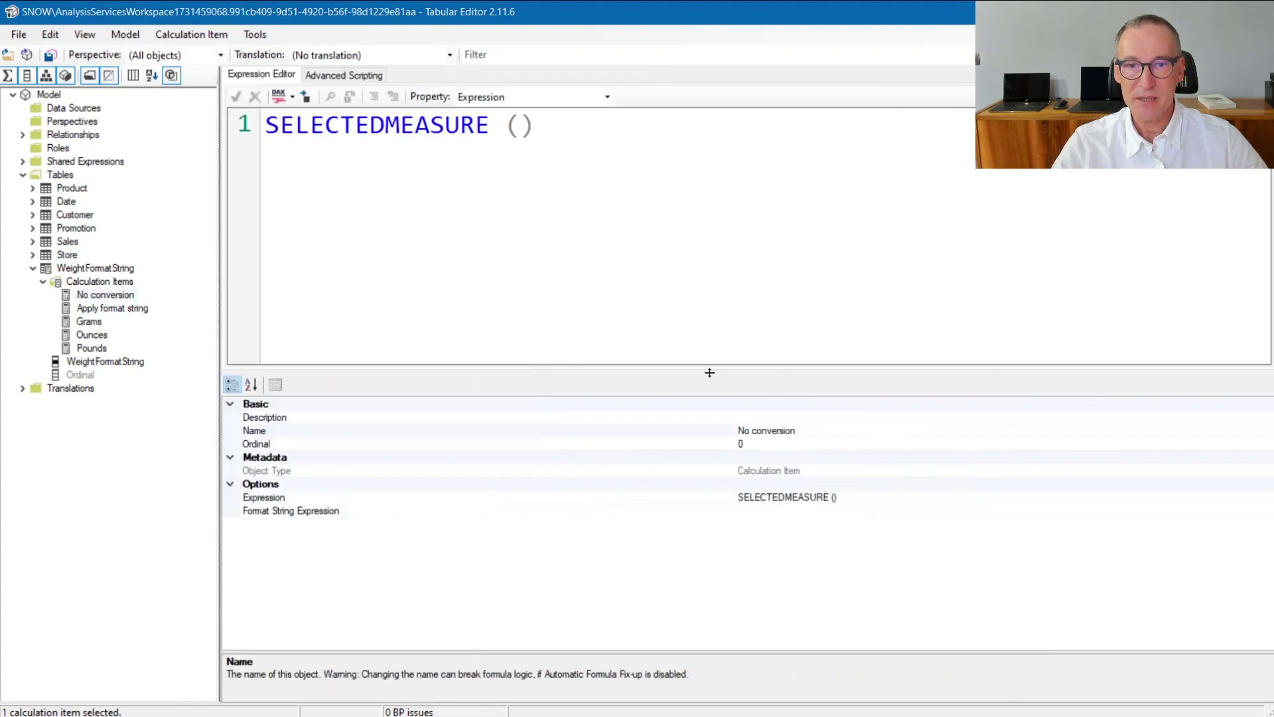
{"action": "left_click", "coordinate": [687, 363]}
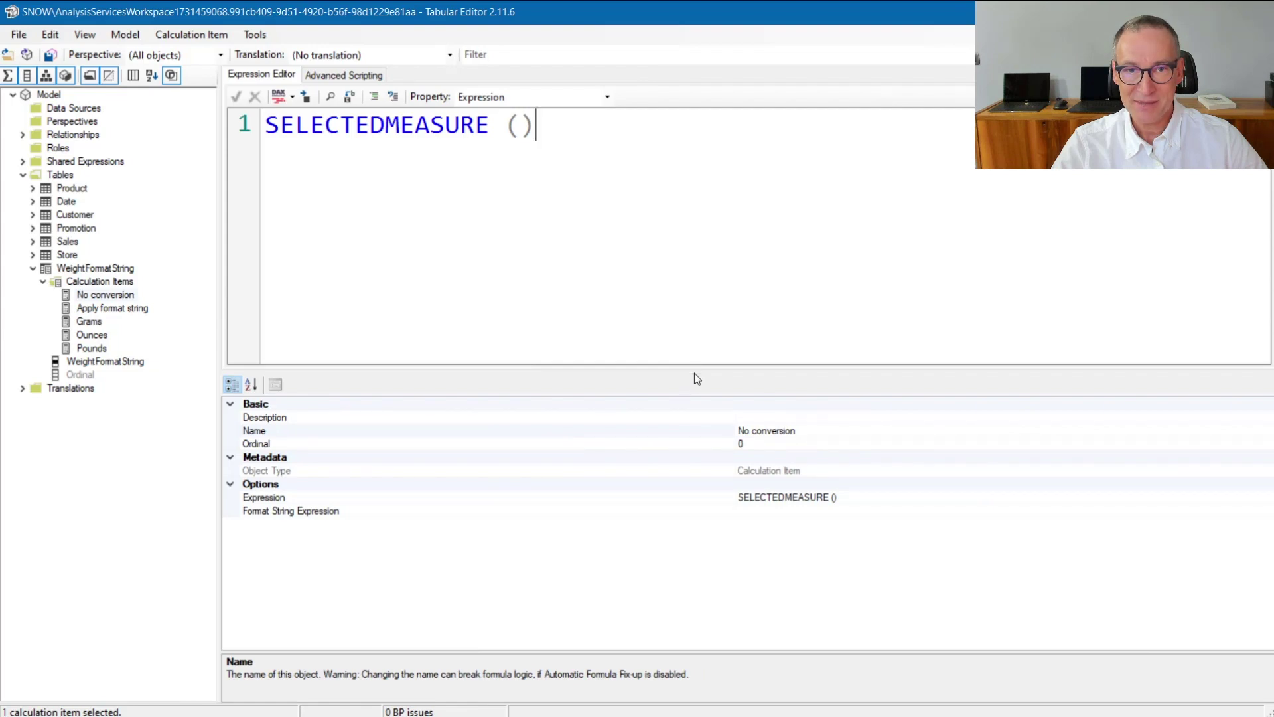
{"action": "left_click_drag", "start_coordinate": [695, 371], "coordinate": [697, 531]}
{"action": "left_click", "coordinate": [363, 190]}
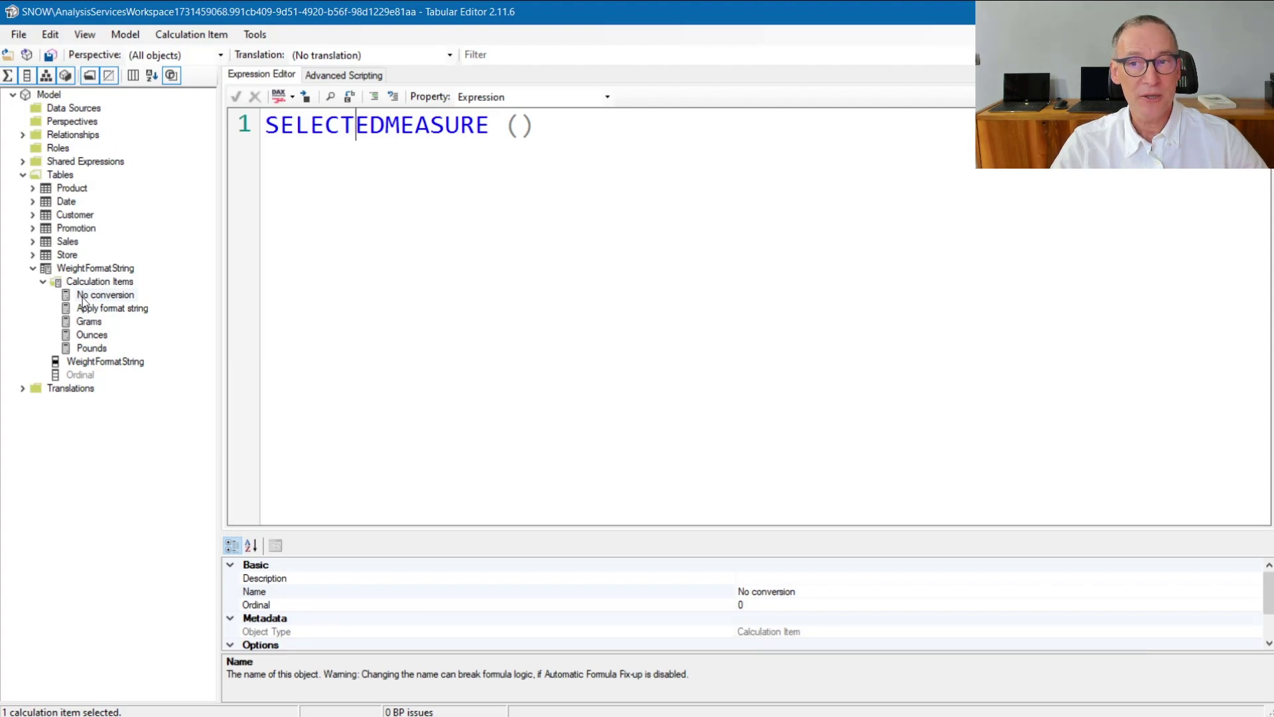
- Review the Apply format string expression's ISSELECTEDMEASURE, Weight Unit Measure check and SELECTEDMEASURE() fallback
{"action": "left_click", "coordinate": [128, 312]}
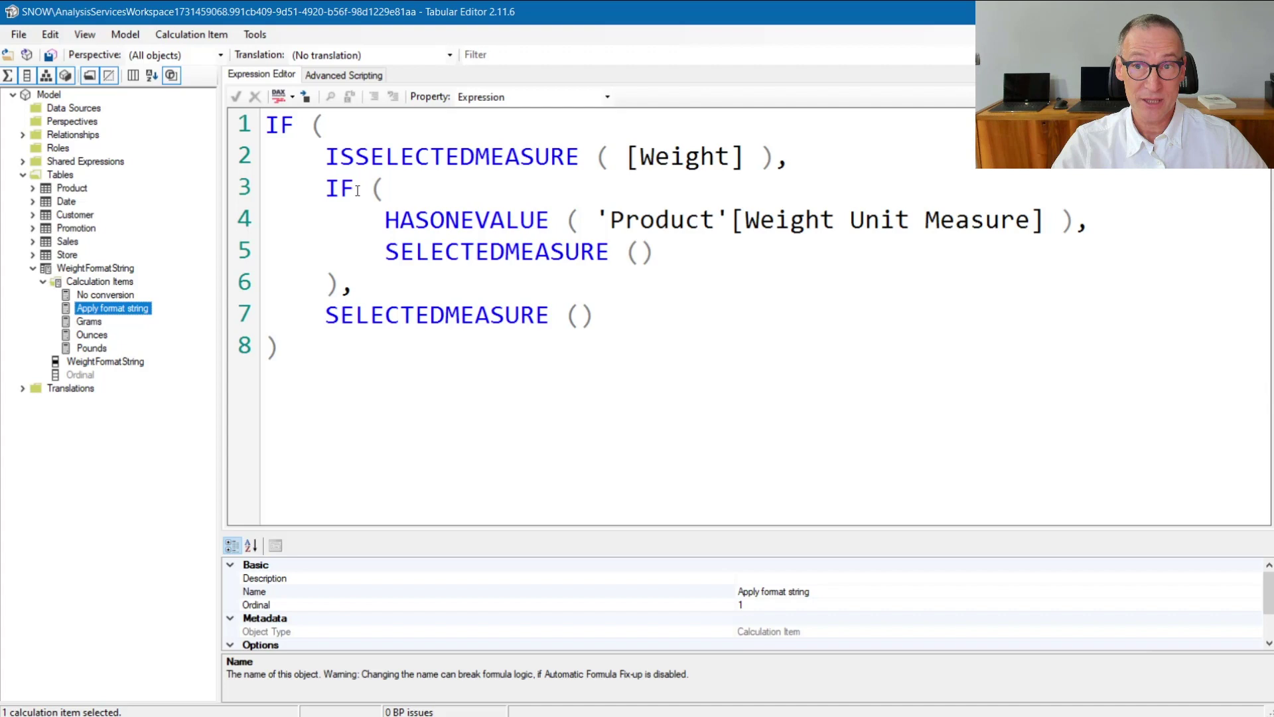
{"action": "left_click_drag", "start_coordinate": [327, 161], "coordinate": [769, 165]}
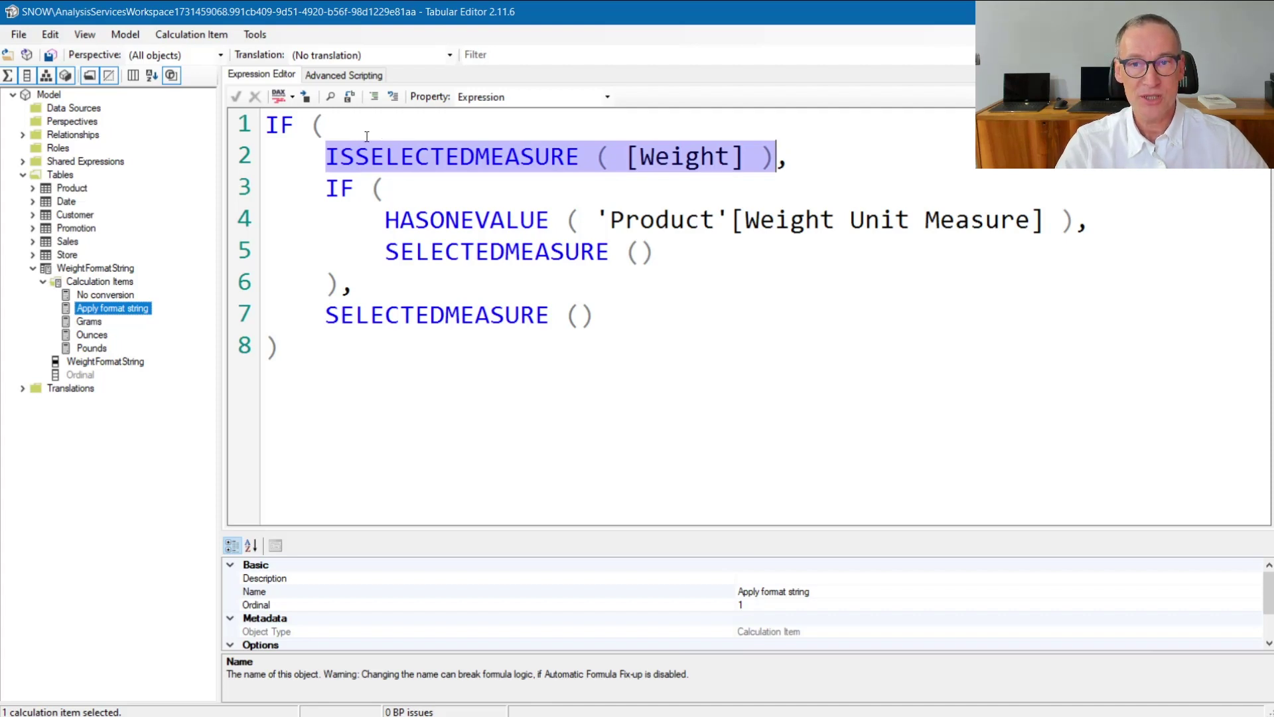
{"action": "left_click", "coordinate": [324, 188]}
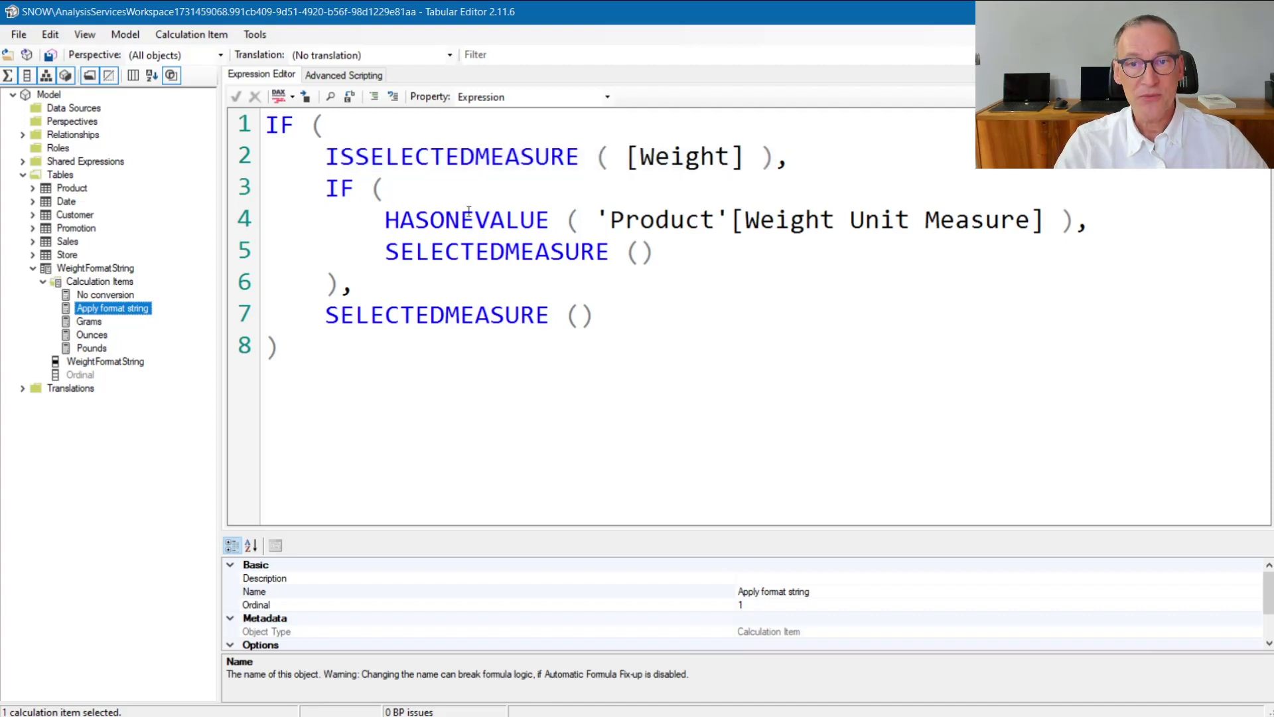
{"action": "left_click_drag", "start_coordinate": [609, 220], "coordinate": [1042, 220]}
{"action": "double_click", "coordinate": [508, 249]}
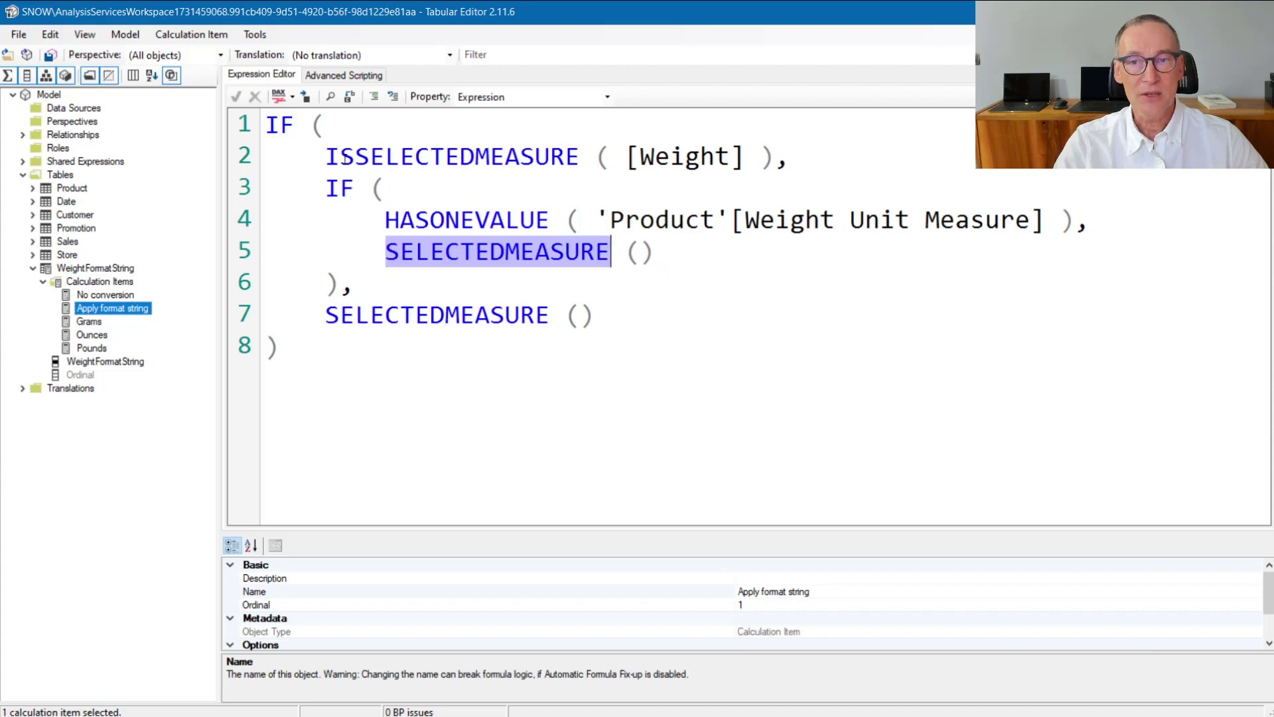
{"action": "left_click_drag", "start_coordinate": [326, 157], "coordinate": [775, 157]}
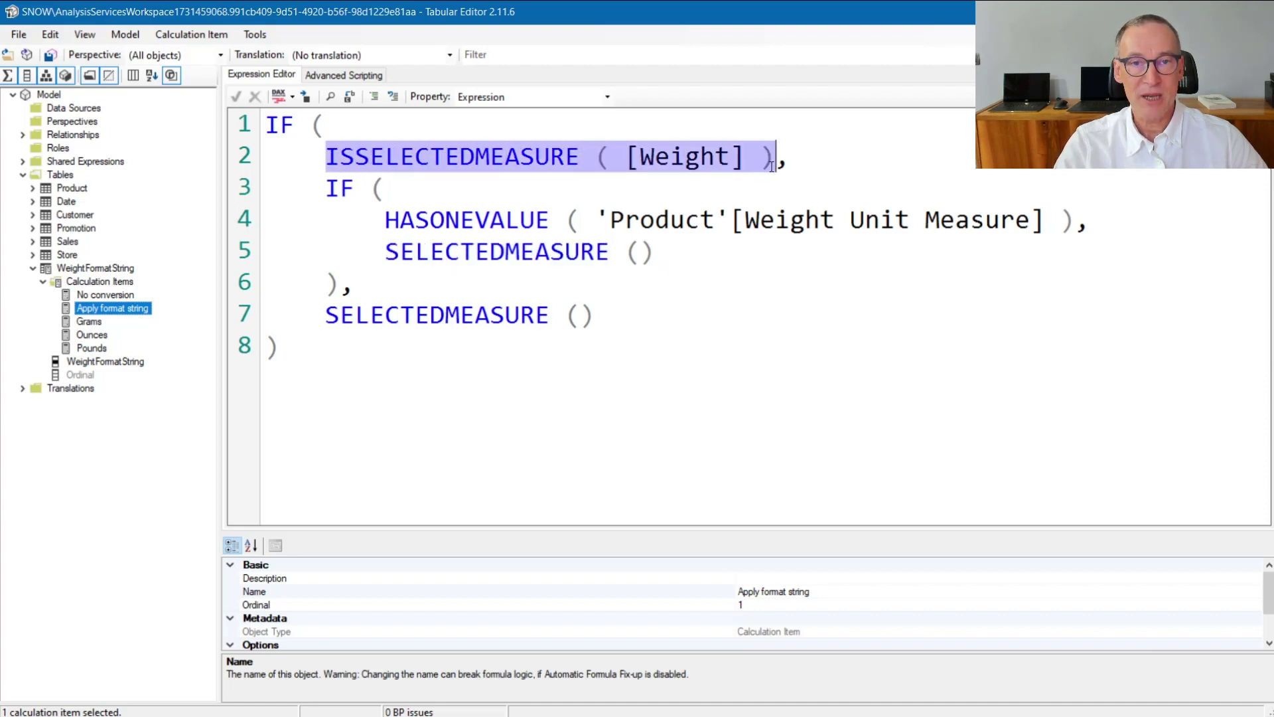
{"action": "left_click_drag", "start_coordinate": [327, 315], "coordinate": [636, 323]}
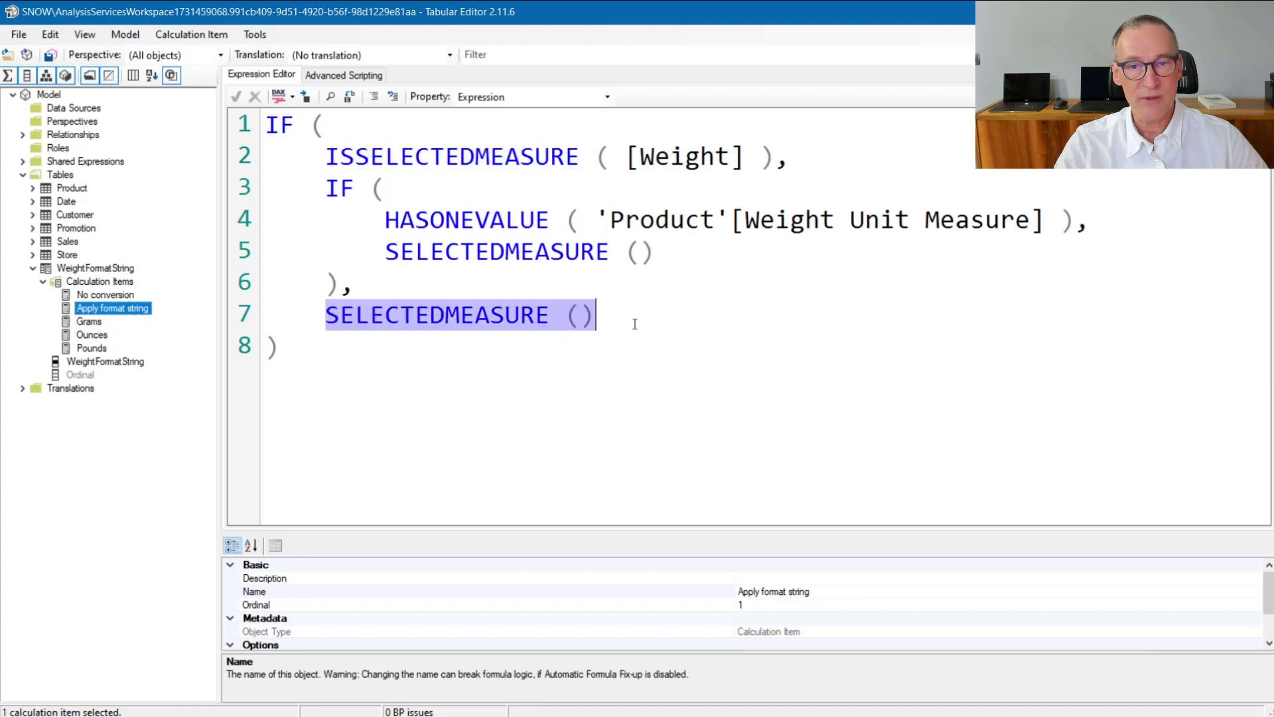
{"action": "left_click", "coordinate": [524, 349]}
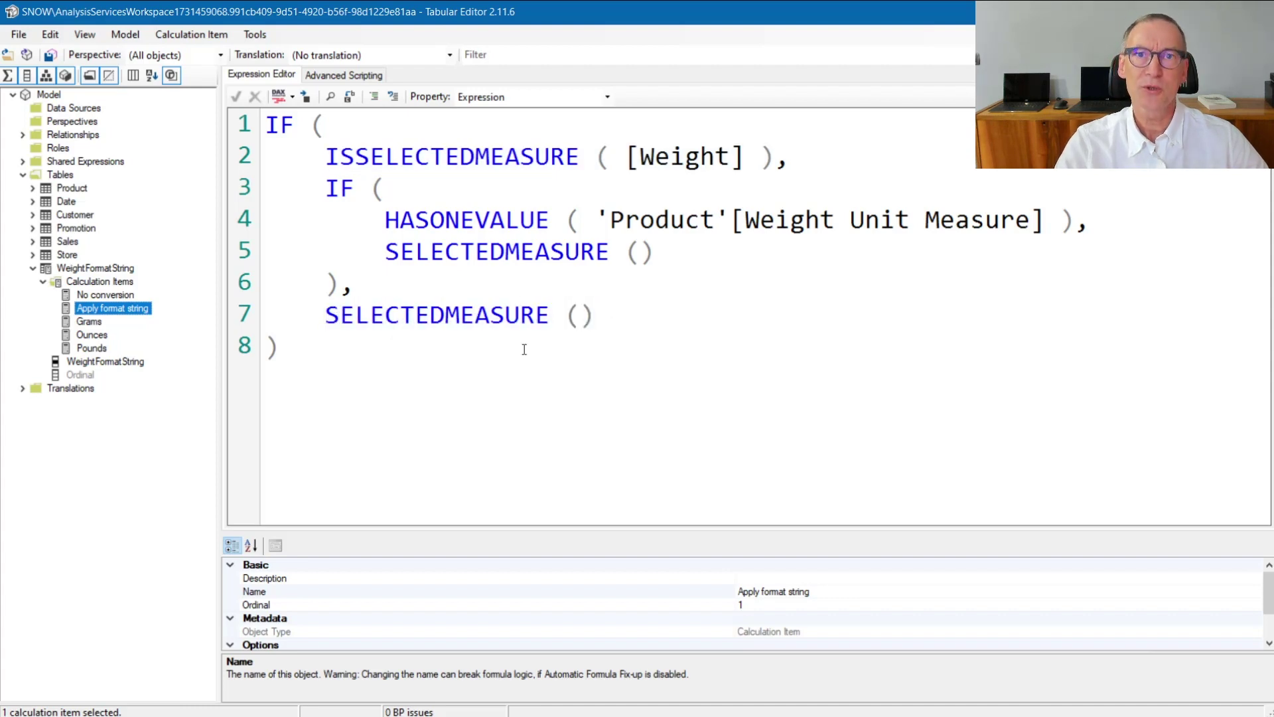
- Switch the Apply format string item's editor to its Format String Expression
{"action": "left_click", "coordinate": [517, 95]}
{"action": "left_click", "coordinate": [510, 126]}
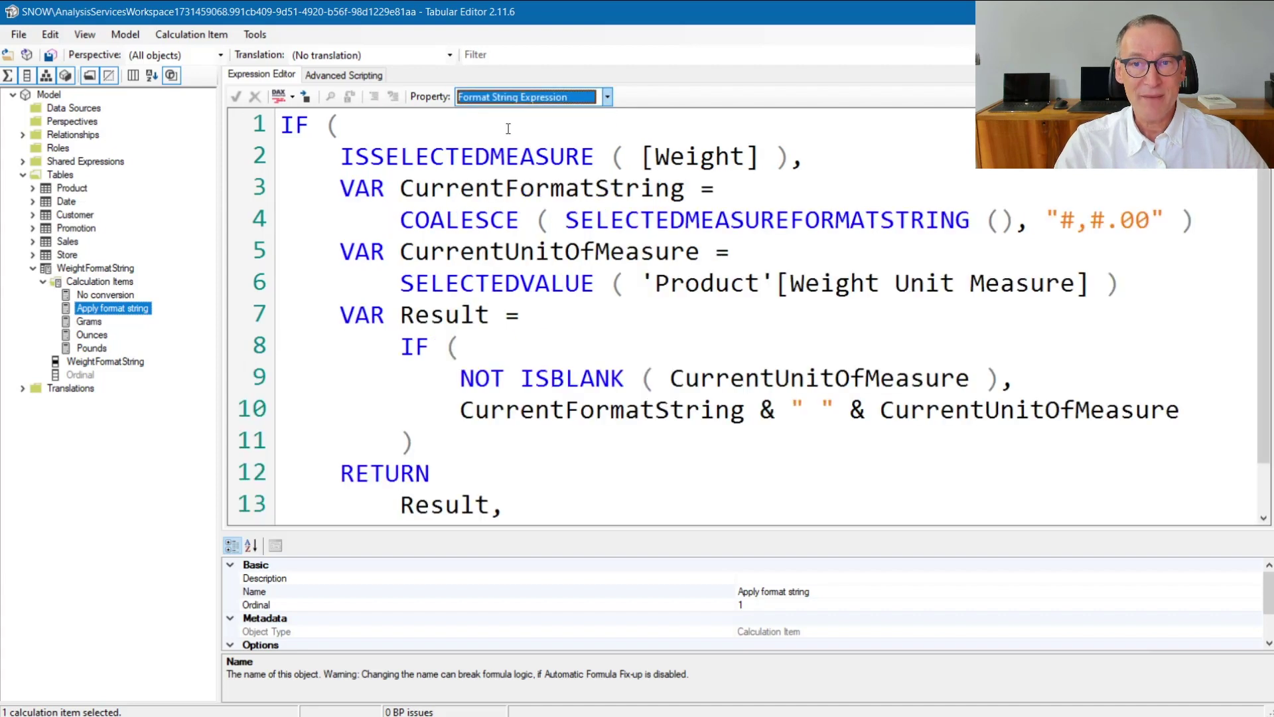
{"action": "scroll", "coordinate": [575, 398], "scroll_direction": "down", "scroll_amount": 1}
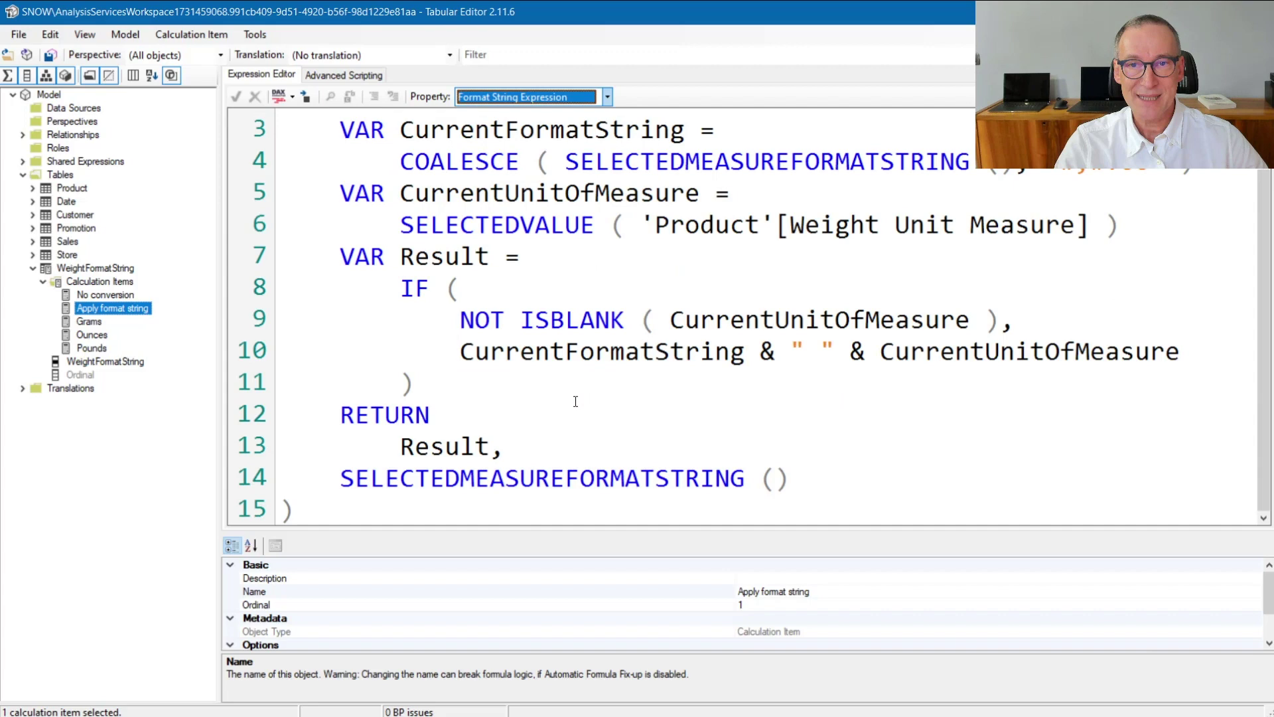
{"action": "left_click", "coordinate": [565, 351]}
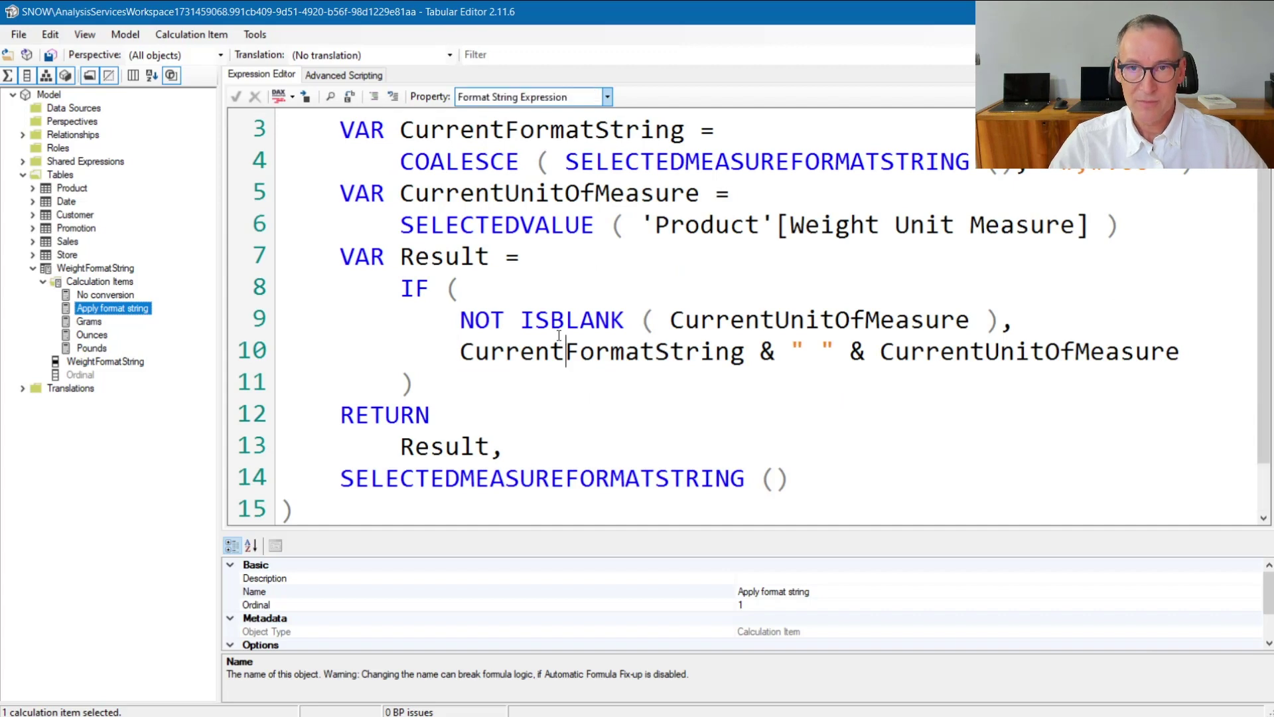
{"action": "scroll", "coordinate": [559, 335], "scroll_direction": "up", "scroll_amount": 1}
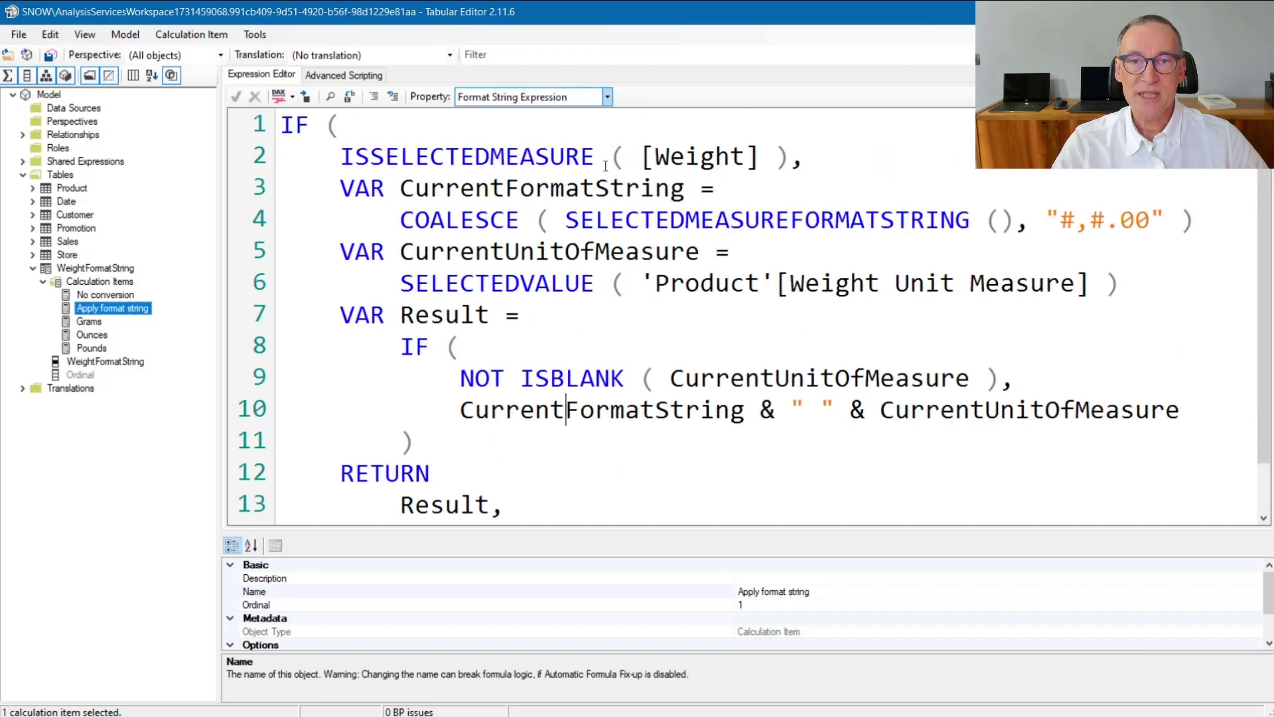
{"action": "left_click", "coordinate": [807, 157]}
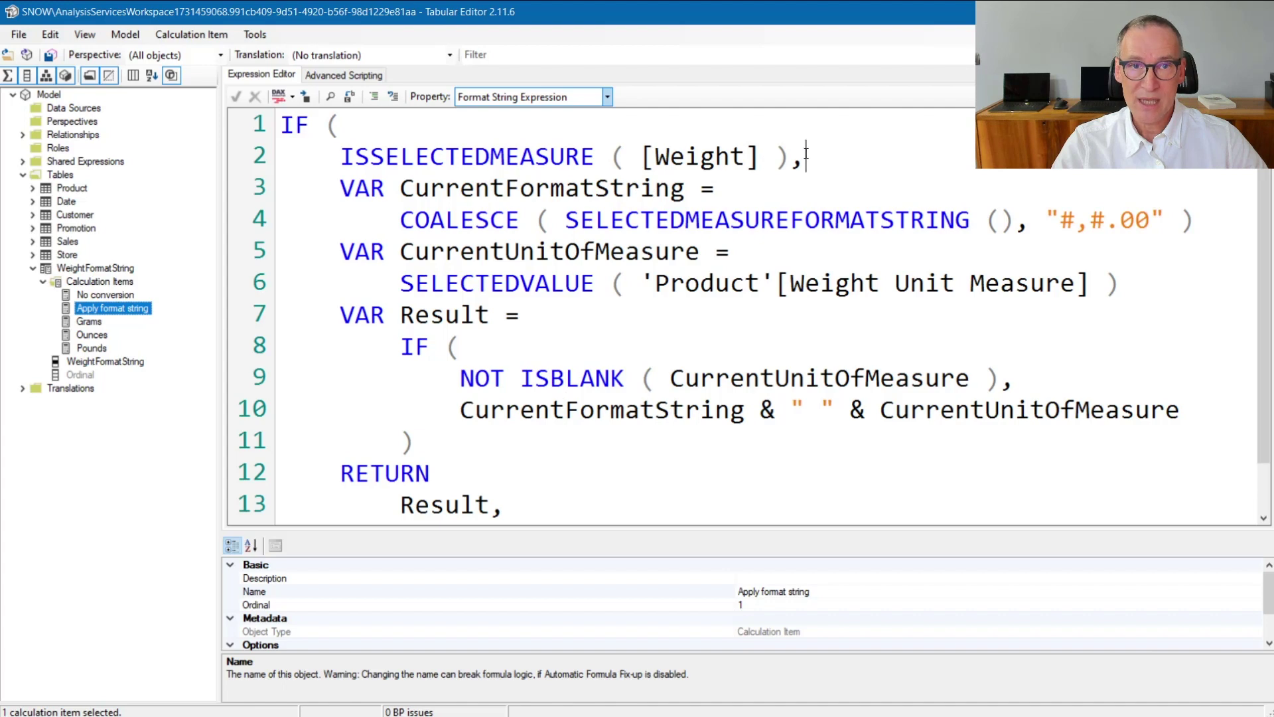
- Walk through the CurrentFormatString default "#,#.00", the Weight Unit Measure lookup and the unit-appending IF
{"action": "left_click_drag", "start_coordinate": [400, 187], "coordinate": [653, 204]}
{"action": "double_click", "coordinate": [654, 201]}
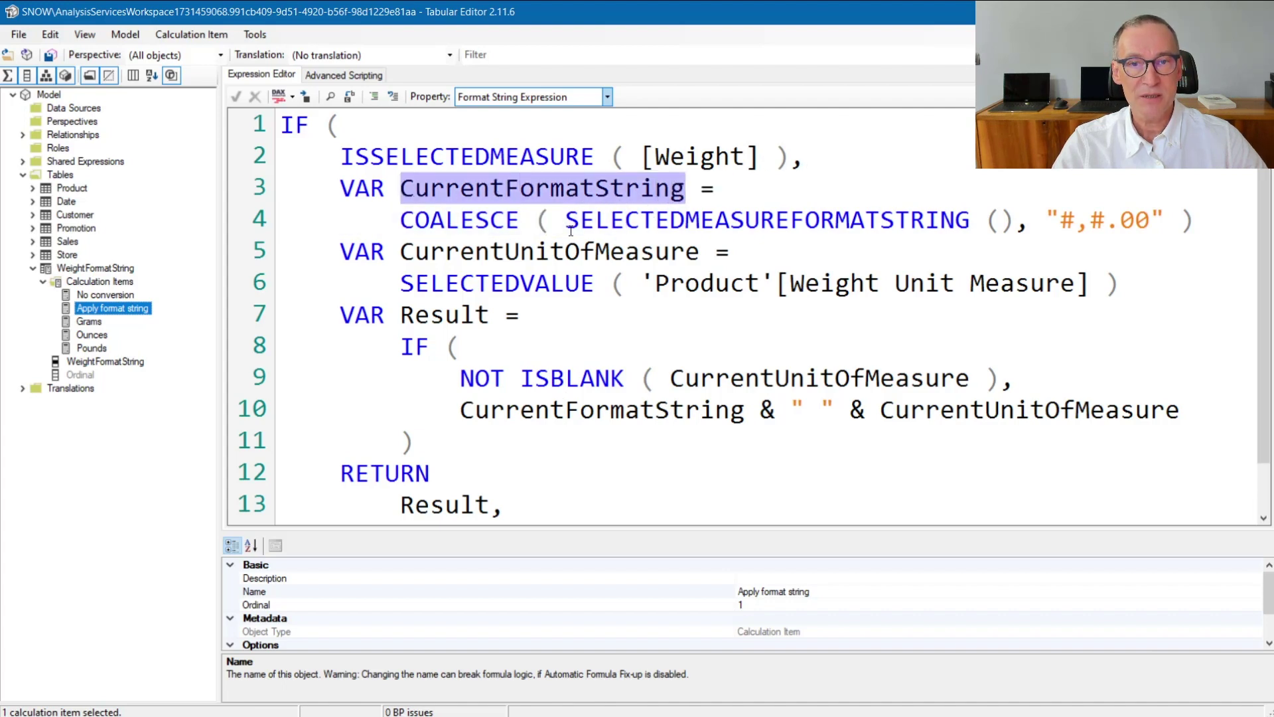
{"action": "left_click_drag", "start_coordinate": [569, 225], "coordinate": [1166, 219]}
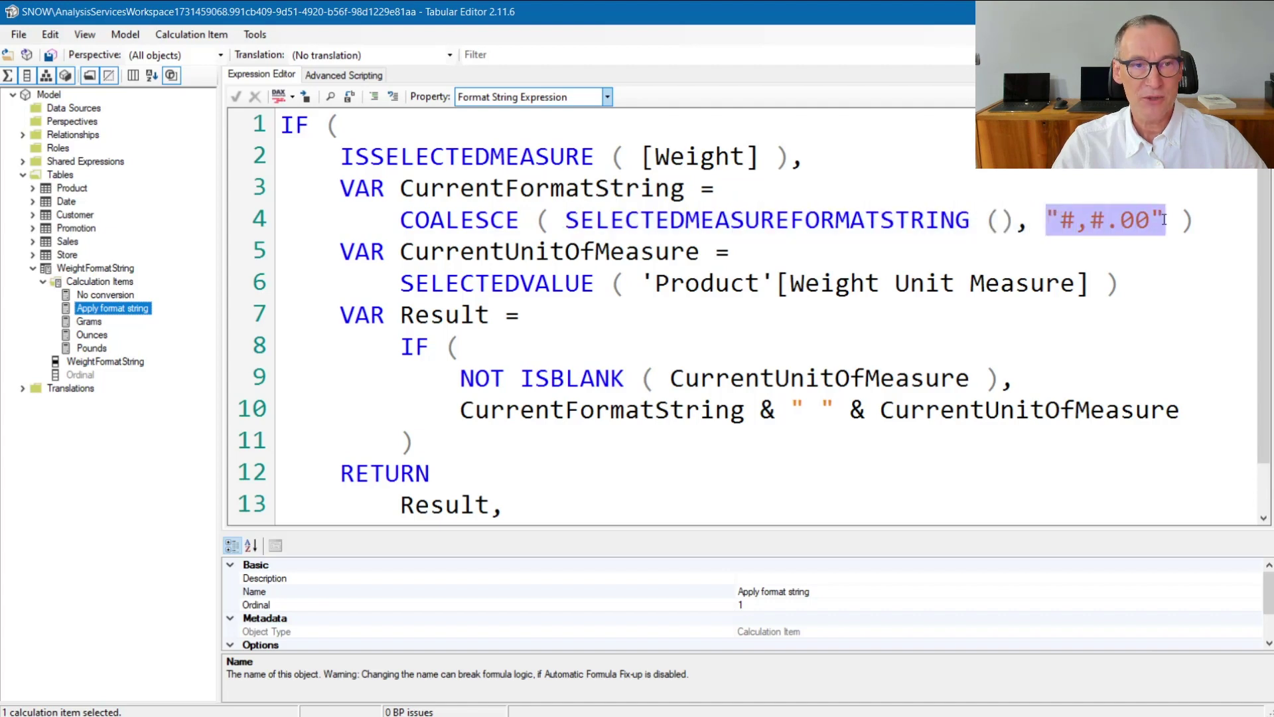
{"action": "left_click", "coordinate": [659, 219]}
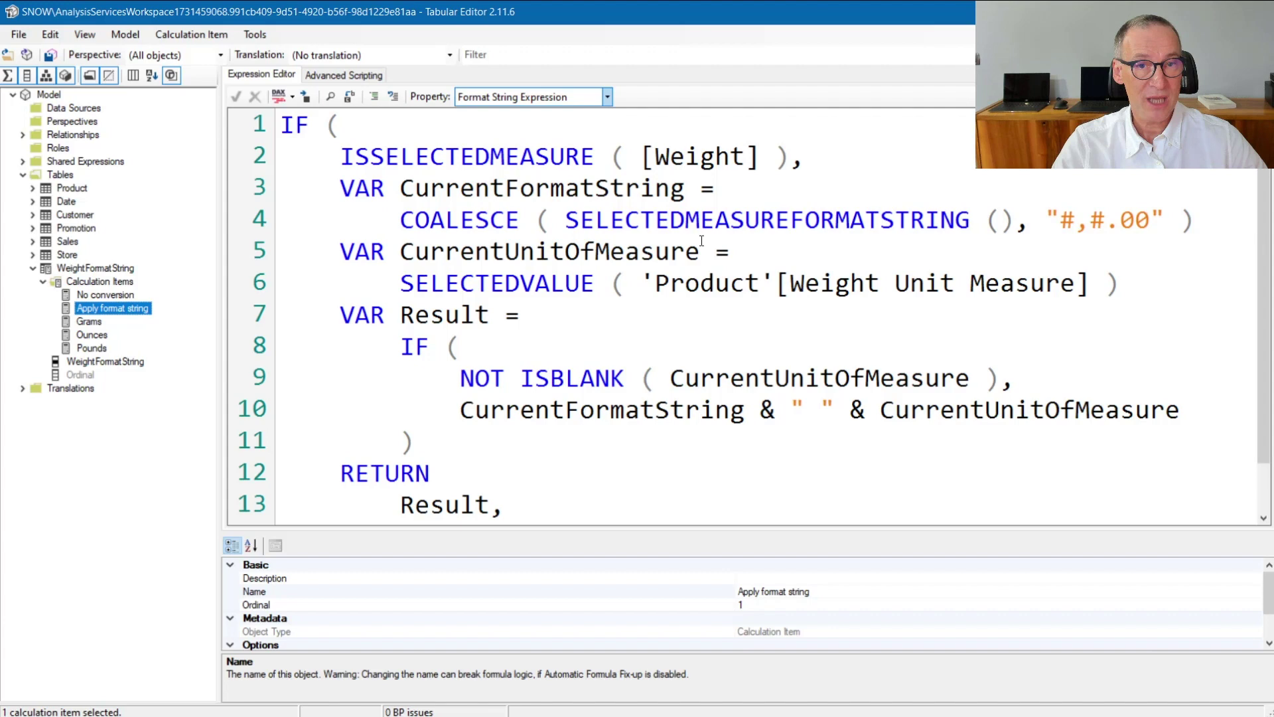
{"action": "scroll", "coordinate": [701, 241], "scroll_direction": "down", "scroll_amount": 1}
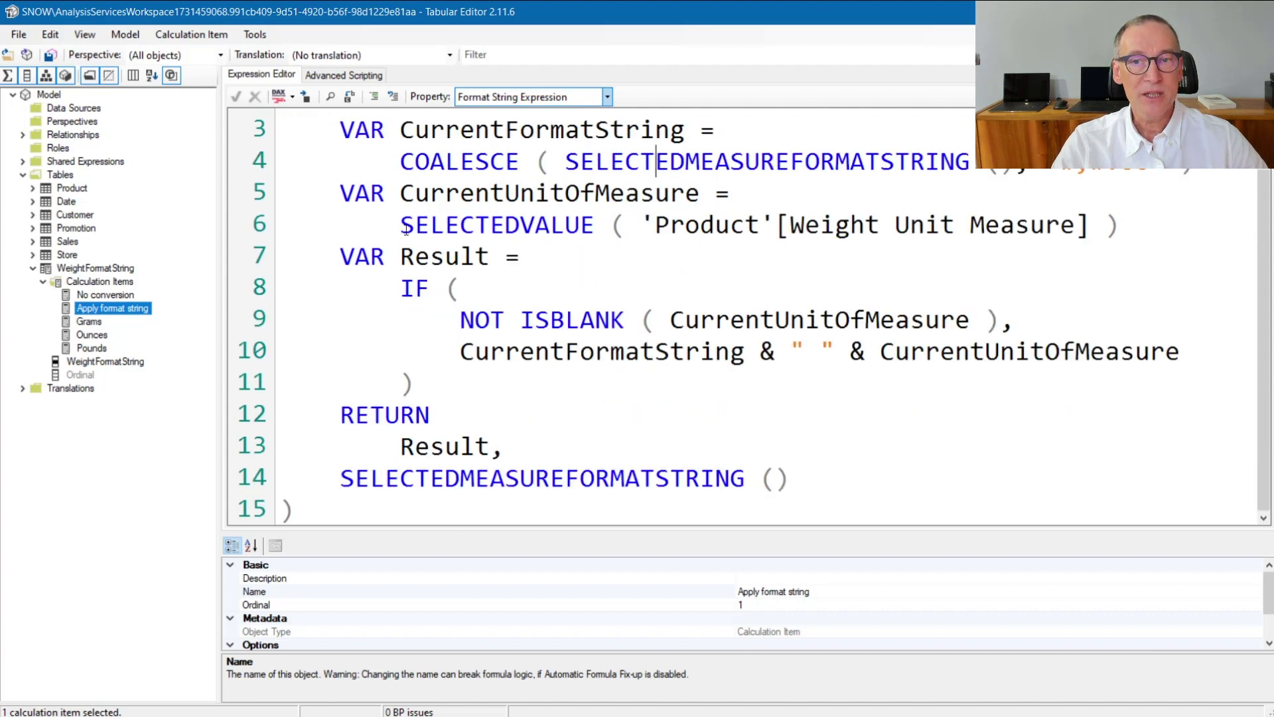
{"action": "left_click_drag", "start_coordinate": [400, 224], "coordinate": [1116, 223]}
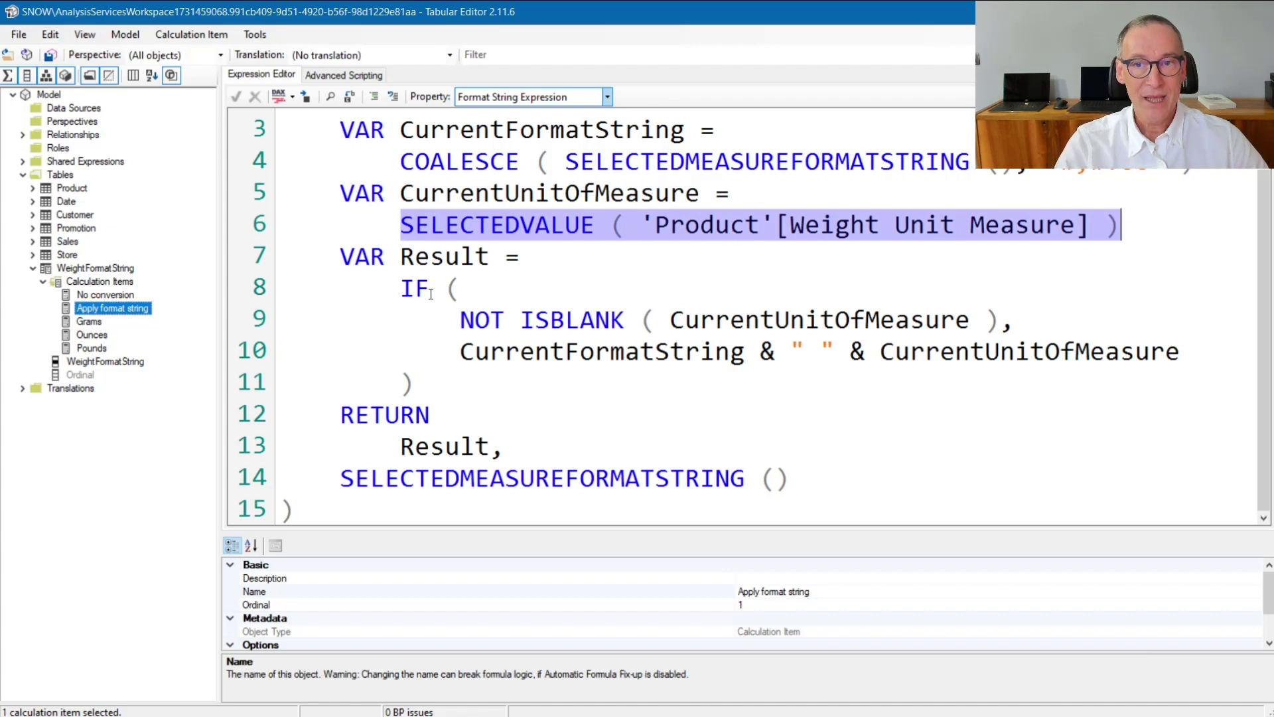
{"action": "left_click_drag", "start_coordinate": [401, 287], "coordinate": [416, 384]}
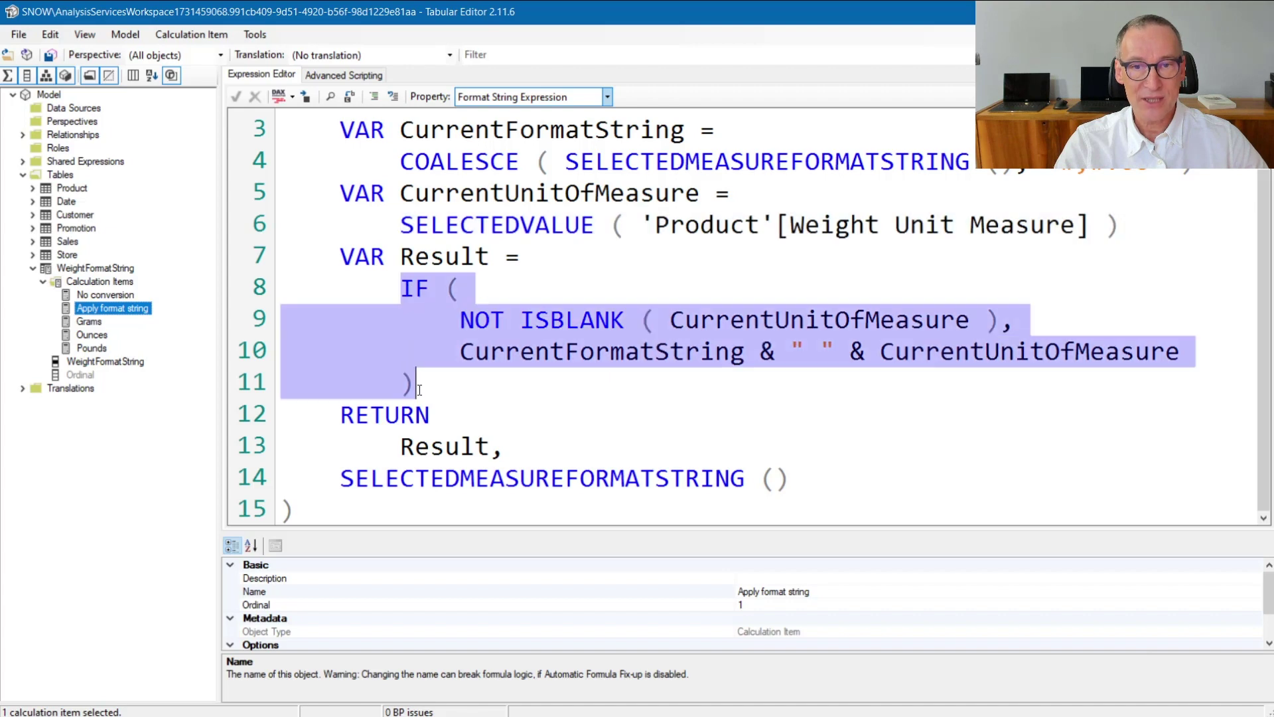
{"action": "left_click", "coordinate": [879, 330]}
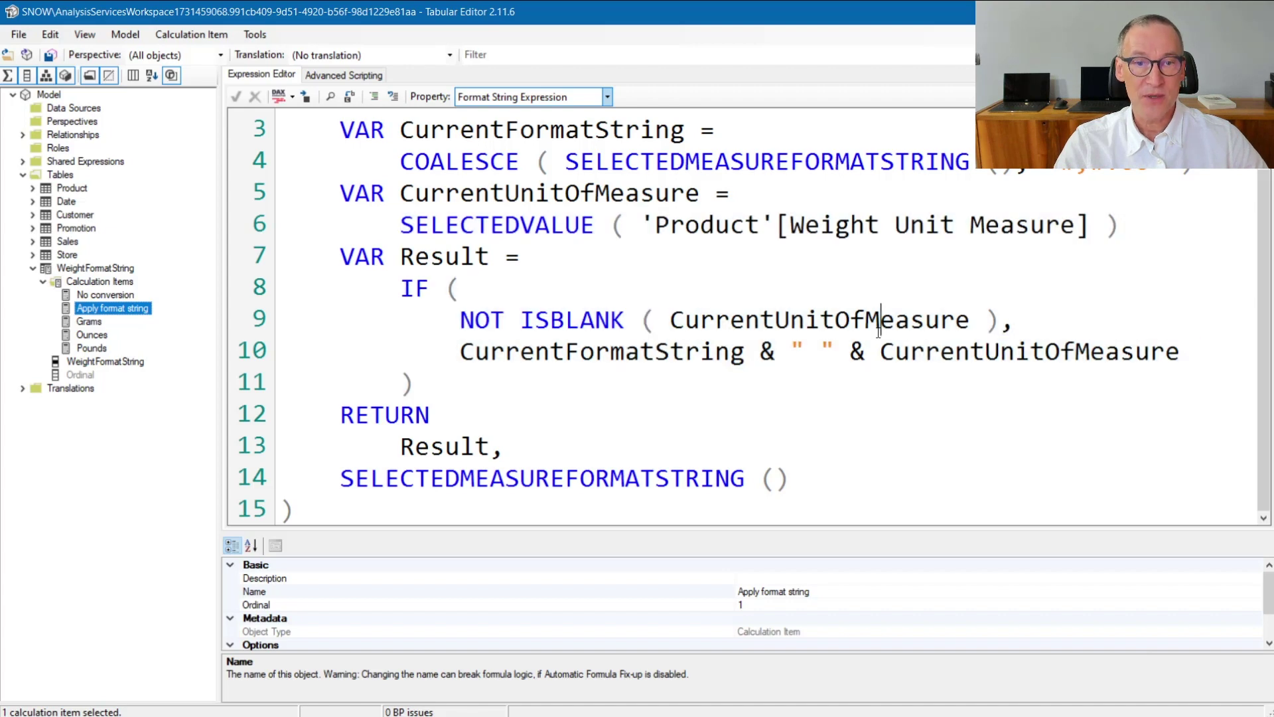
{"action": "double_click", "coordinate": [629, 360]}
{"action": "left_click", "coordinate": [999, 362]}
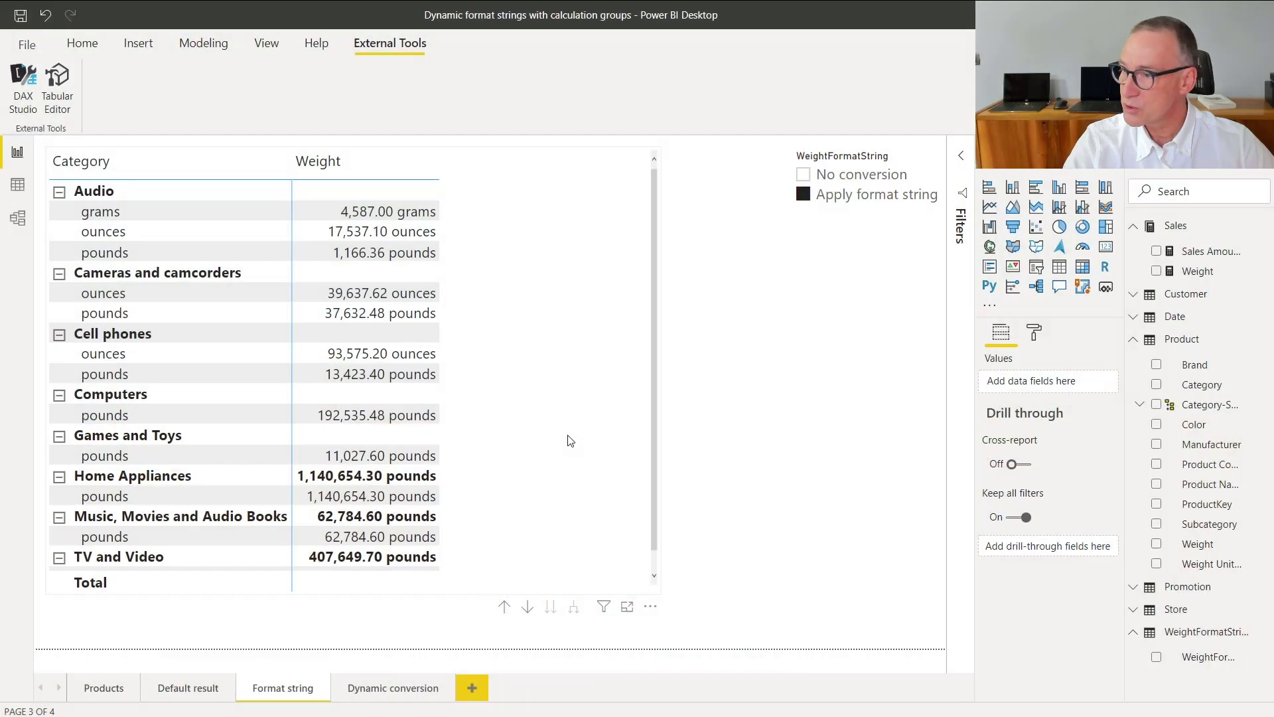
- On the Dynamic conversion page, cycle the slicer through Grams, Ounces and Pounds, ending on Ounces
{"action": "left_click", "coordinate": [393, 692]}
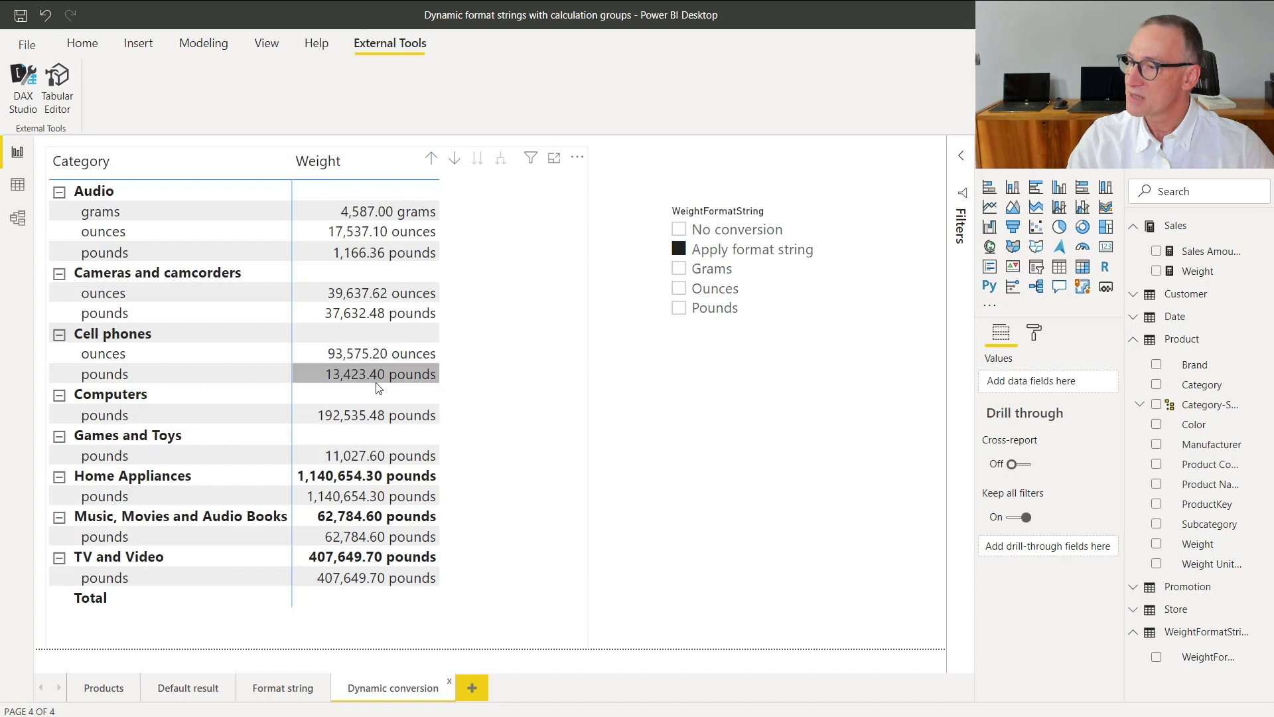
{"action": "left_click", "coordinate": [711, 270]}
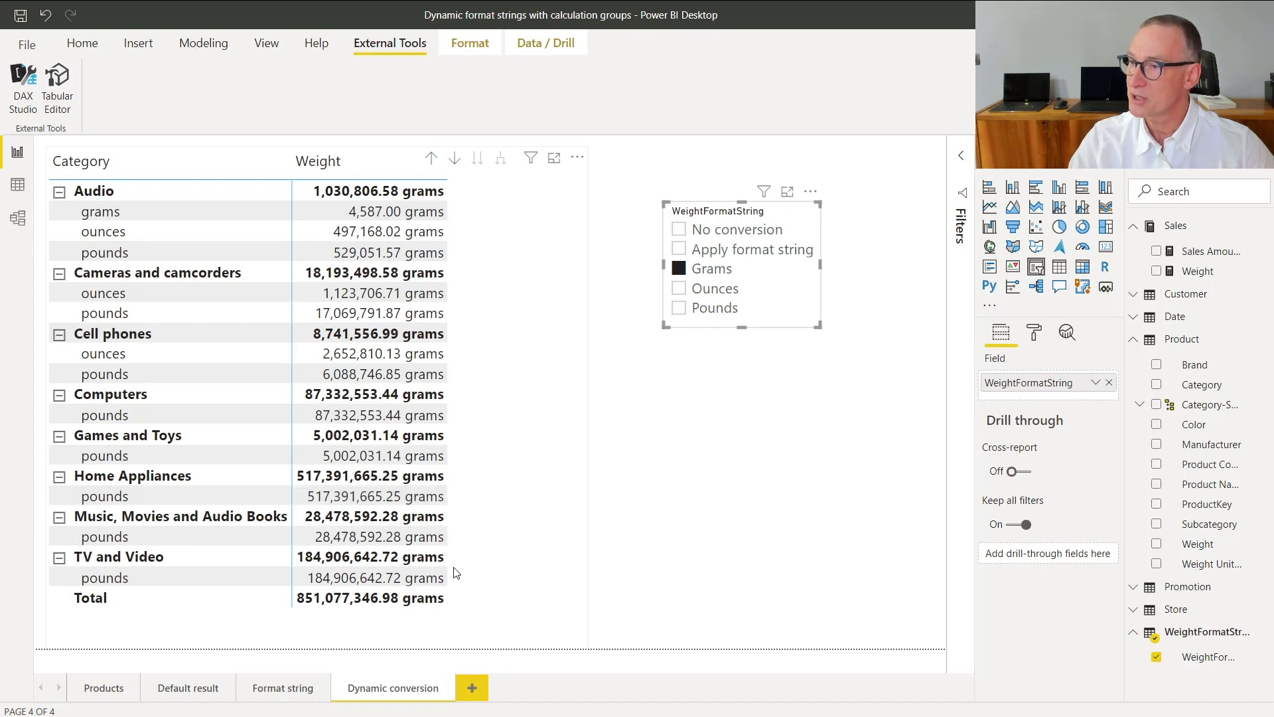
{"action": "left_click", "coordinate": [701, 292]}
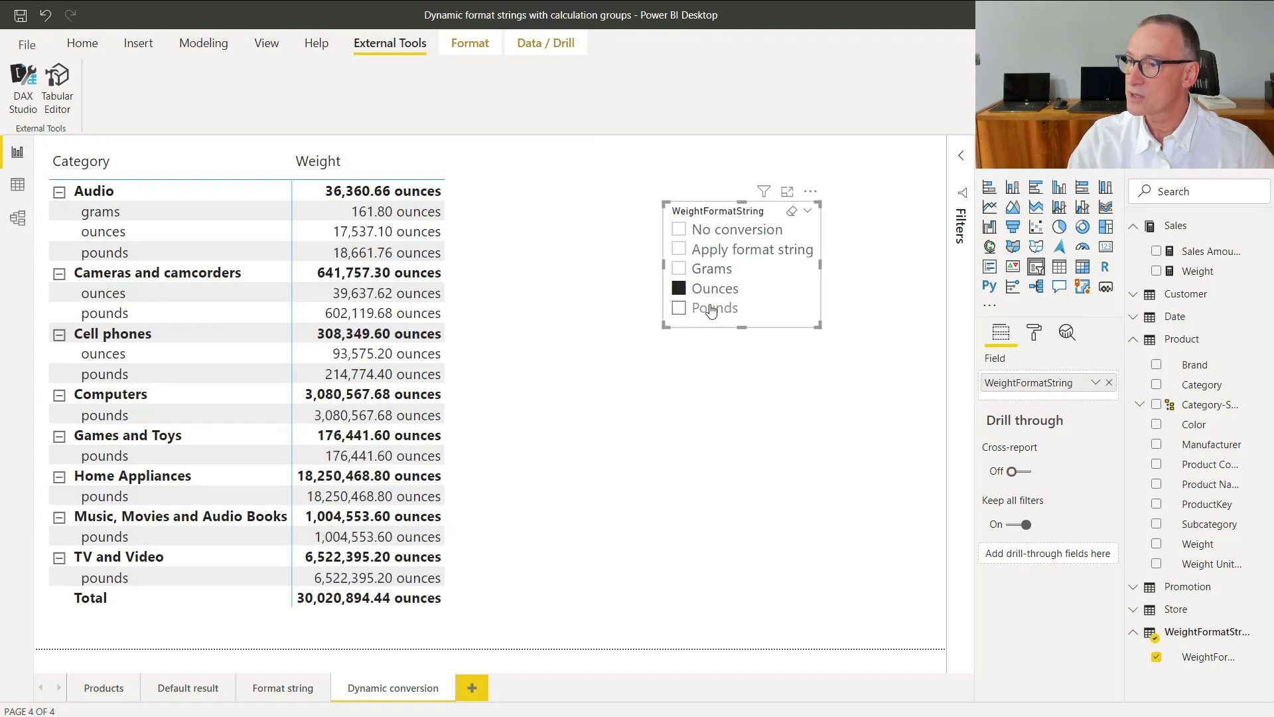
{"action": "left_click", "coordinate": [707, 309]}
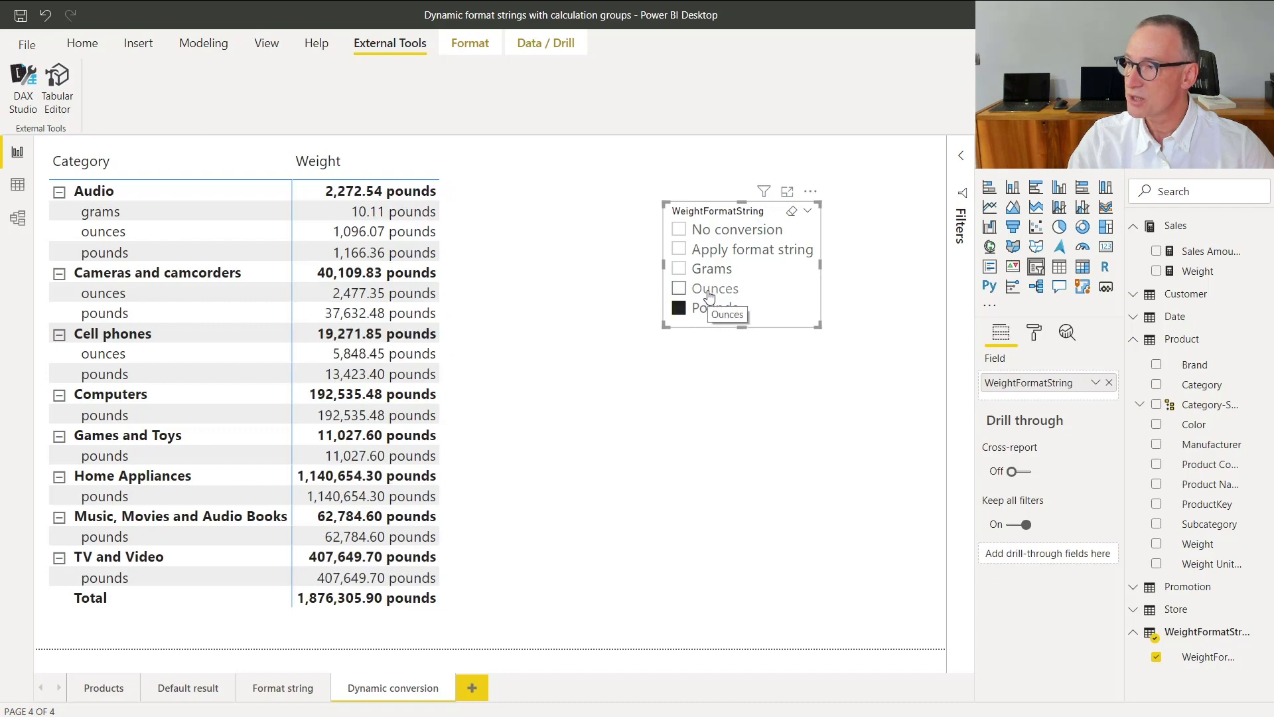
{"action": "left_click", "coordinate": [709, 292]}
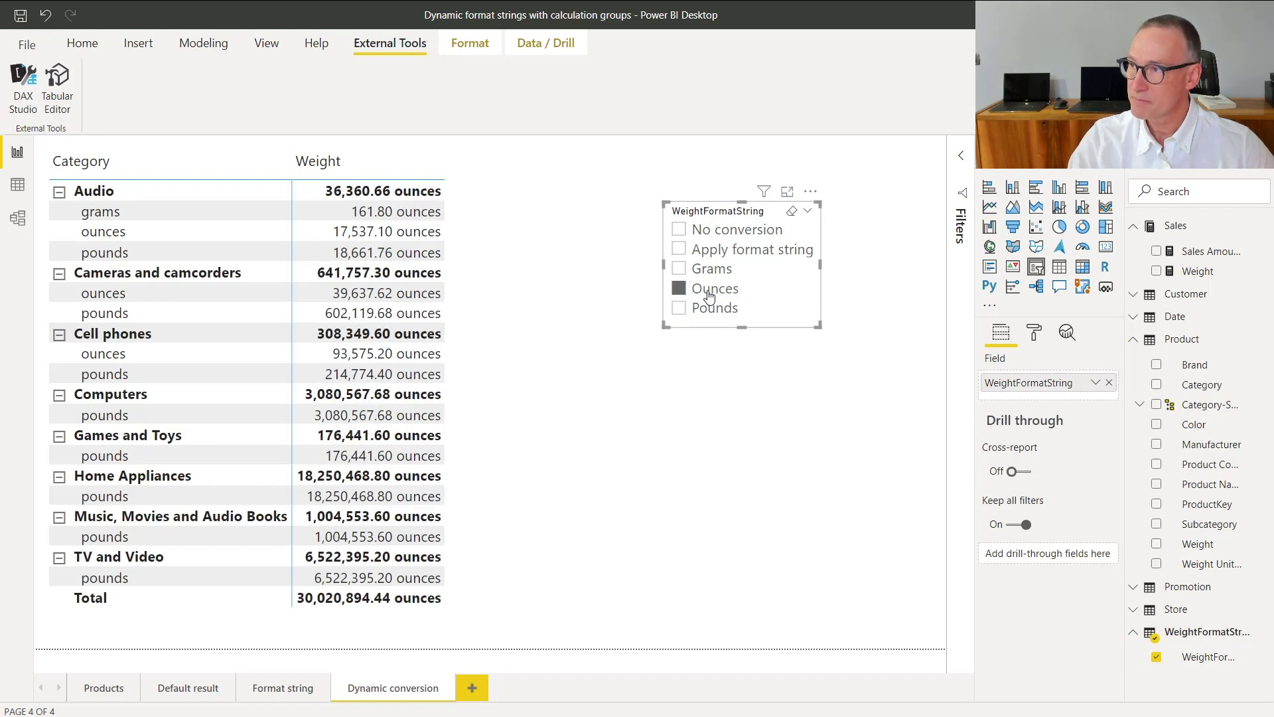
- Back in Tabular Editor, show the Ounces calculation item's expression
{"action": "key", "text": "alt+Tab"}
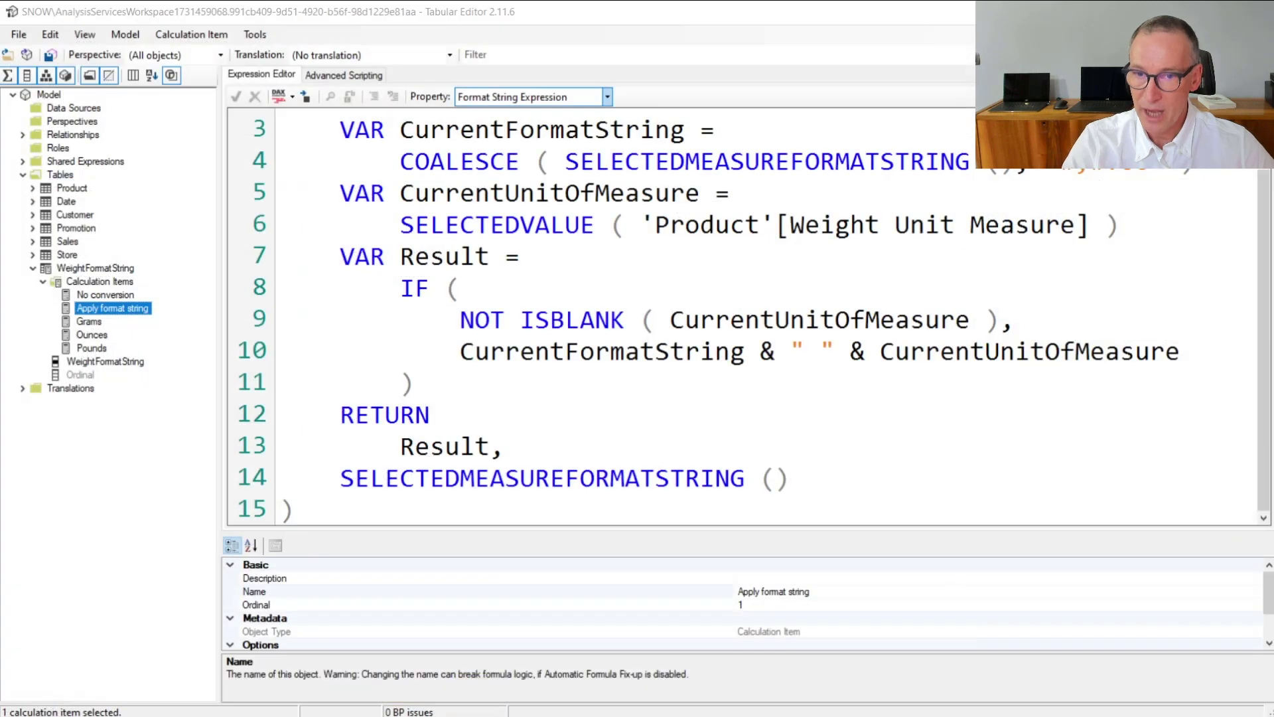
{"action": "left_click", "coordinate": [91, 335]}
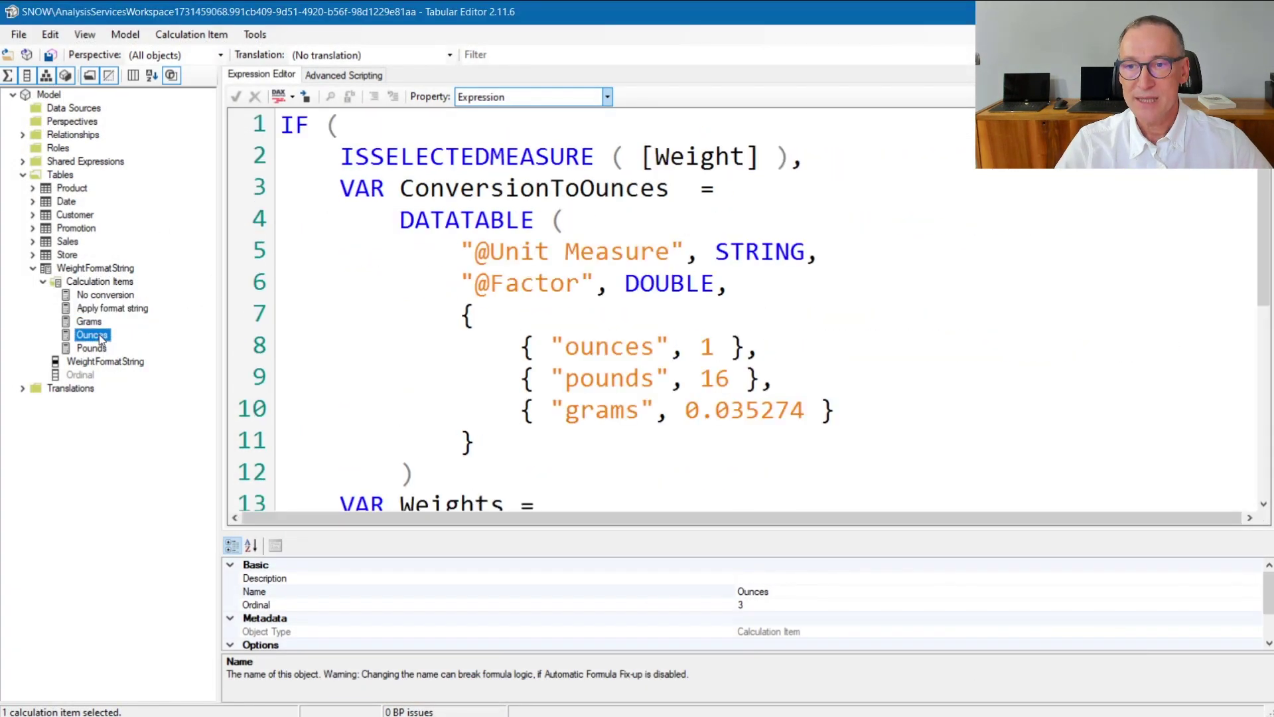
{"action": "left_click", "coordinate": [545, 284]}
{"action": "scroll", "coordinate": [546, 284], "scroll_direction": "down", "scroll_amount": 5}
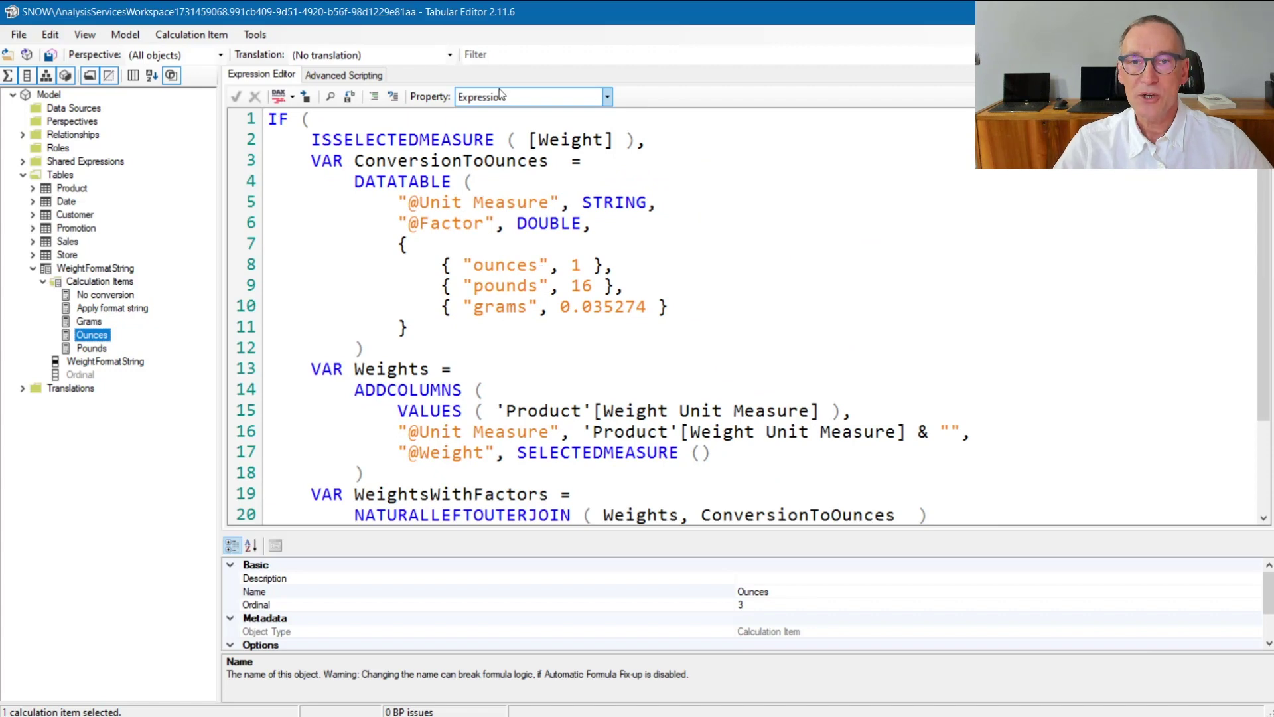
{"action": "left_click_drag", "start_coordinate": [306, 150], "coordinate": [454, 141]}
{"action": "left_click", "coordinate": [629, 140]}
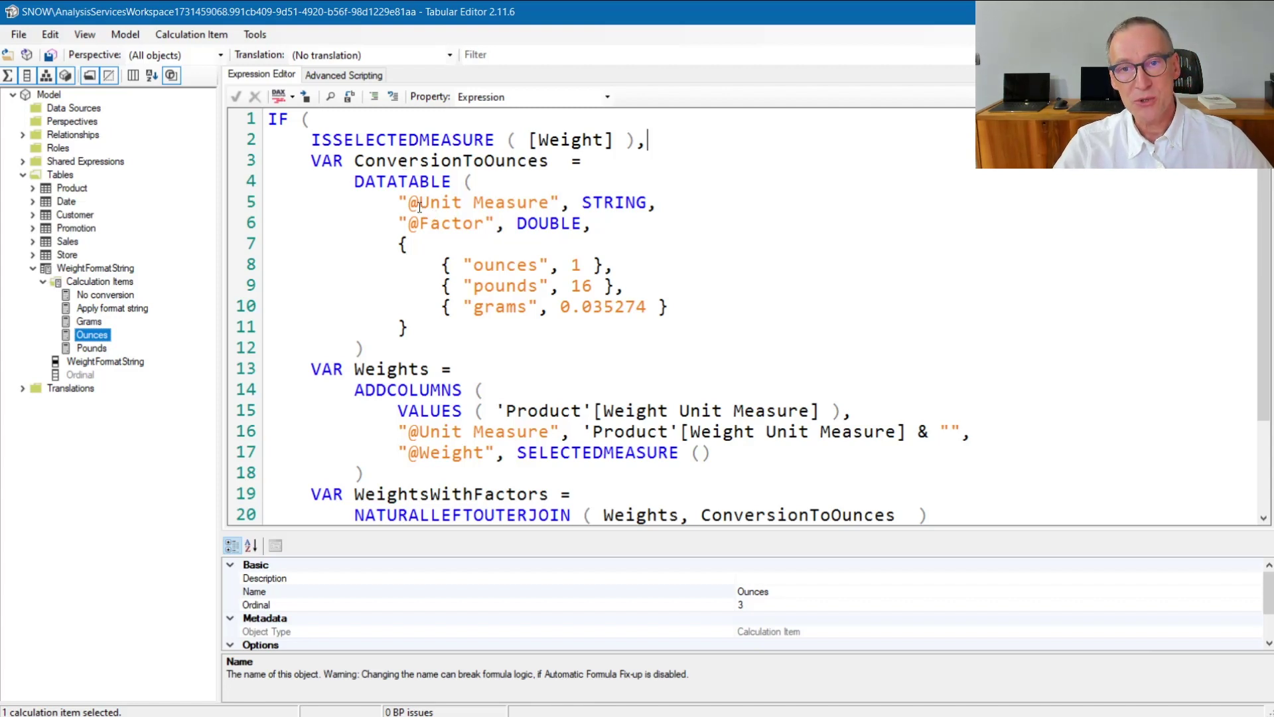
- Examine the ConversionToOunces table's Unit Measure and Factor columns: ounces 1, pounds 16, grams 0.035274
{"action": "left_click_drag", "start_coordinate": [420, 207], "coordinate": [550, 203]}
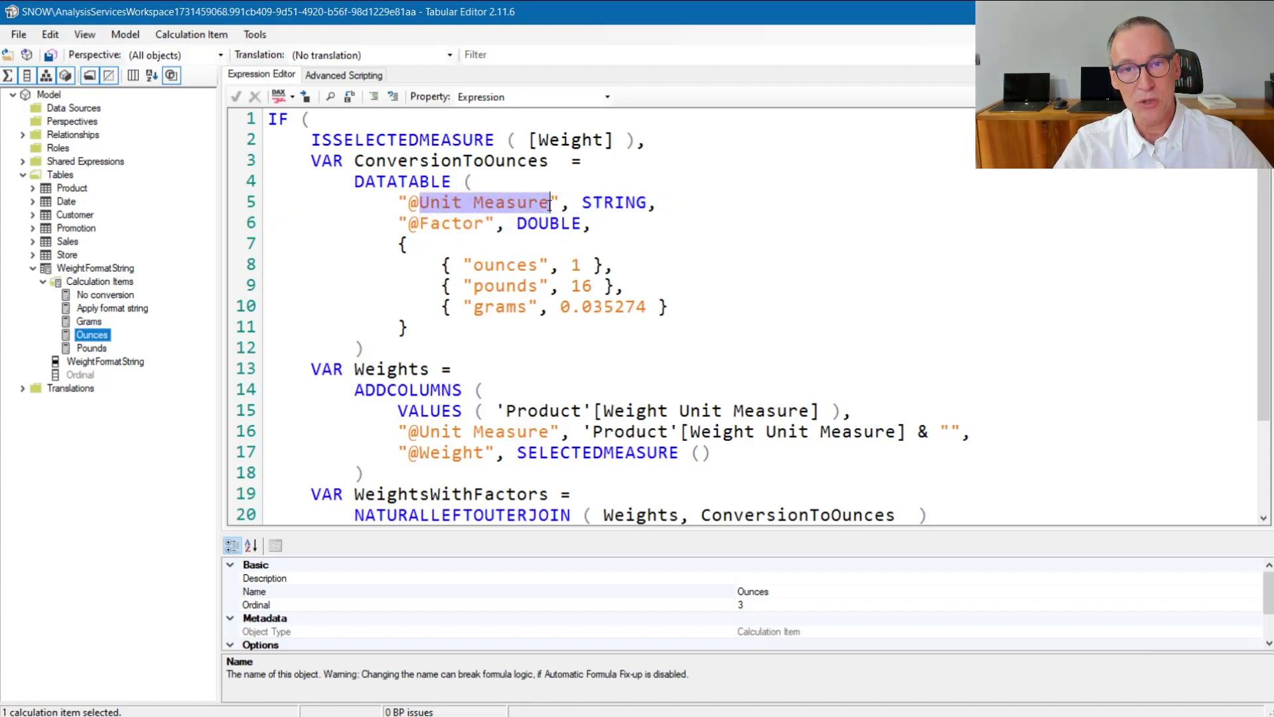
{"action": "double_click", "coordinate": [445, 226]}
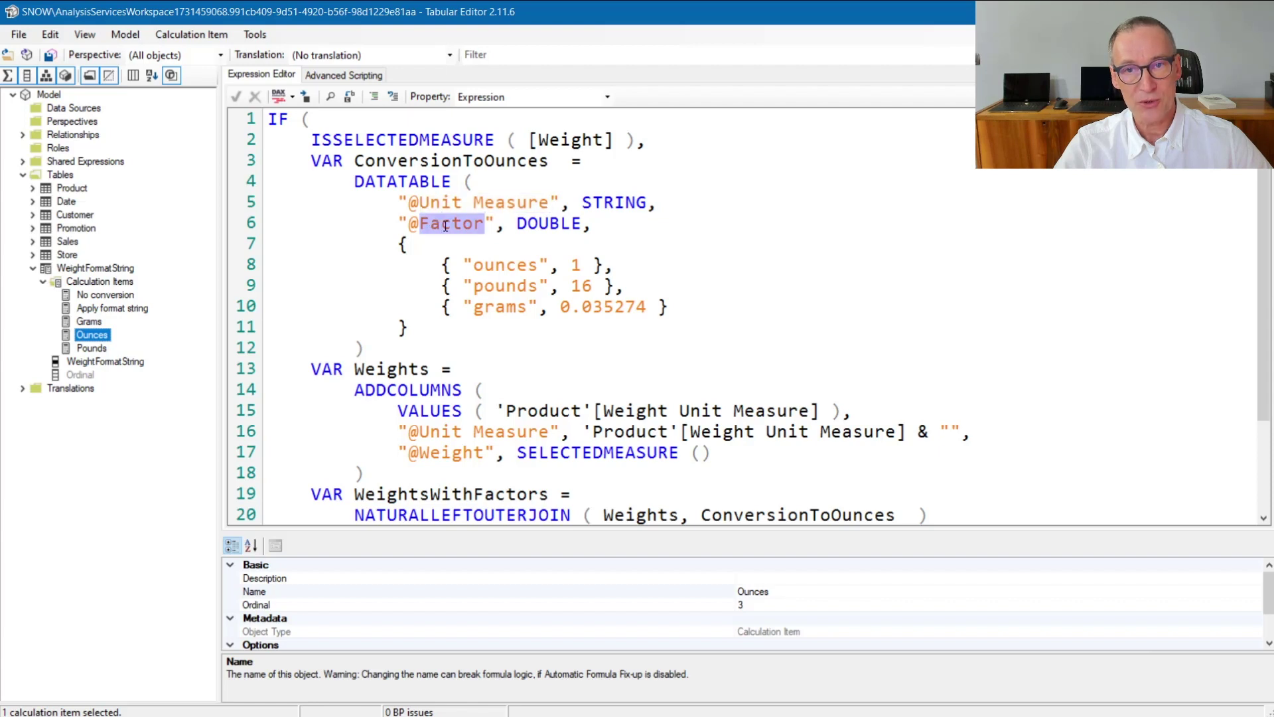
{"action": "left_click_drag", "start_coordinate": [485, 161], "coordinate": [548, 161]}
{"action": "double_click", "coordinate": [507, 265]}
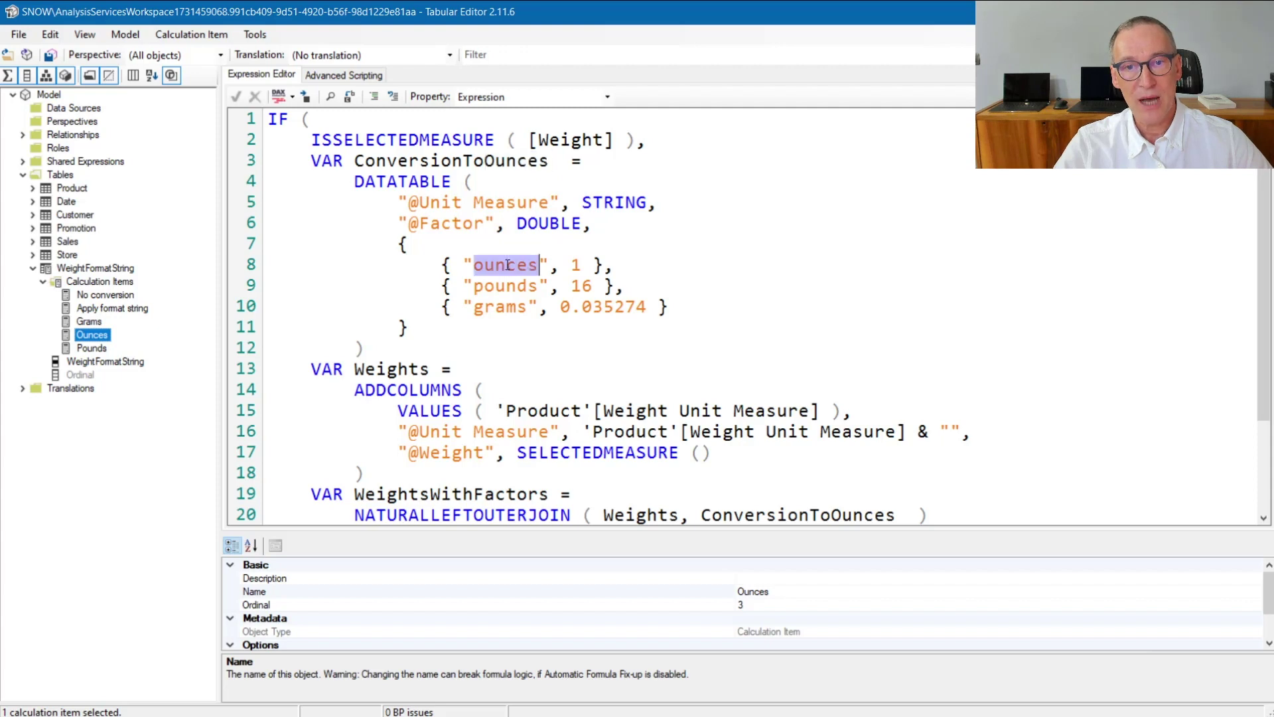
{"action": "left_click", "coordinate": [581, 265]}
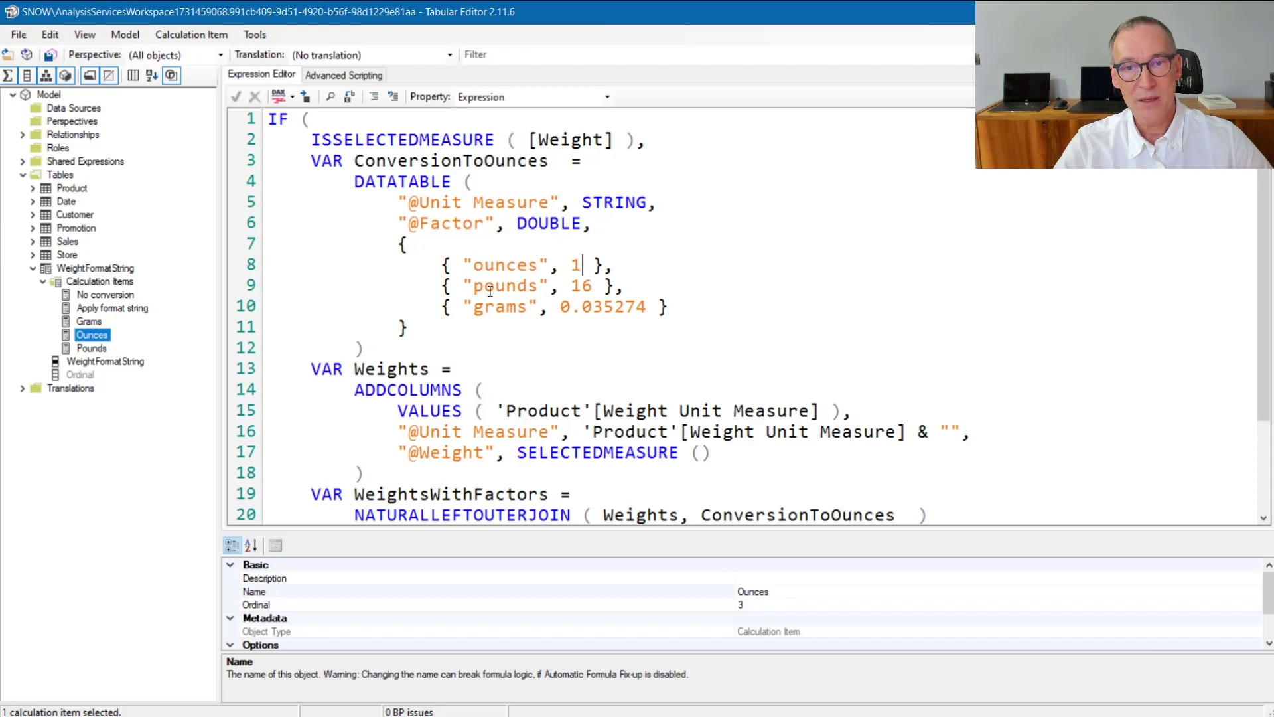
{"action": "double_click", "coordinate": [582, 286]}
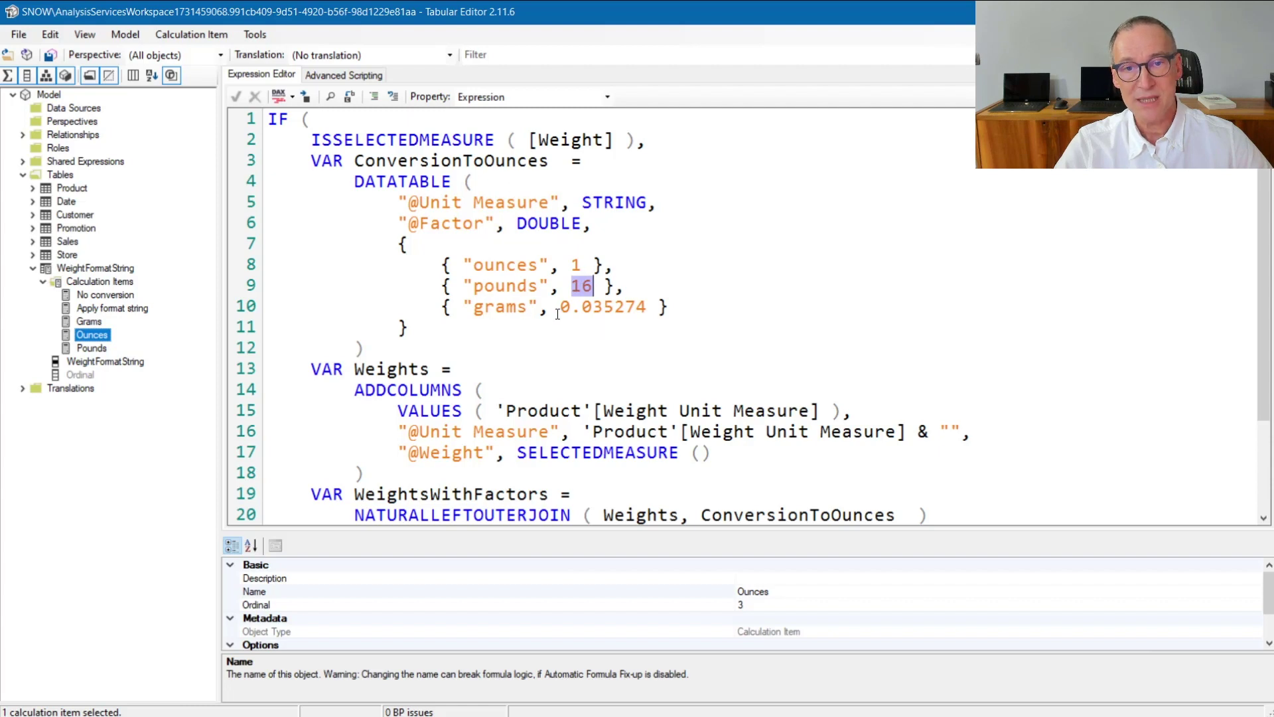
{"action": "left_click_drag", "start_coordinate": [560, 306], "coordinate": [647, 307]}
{"action": "left_click", "coordinate": [472, 337]}
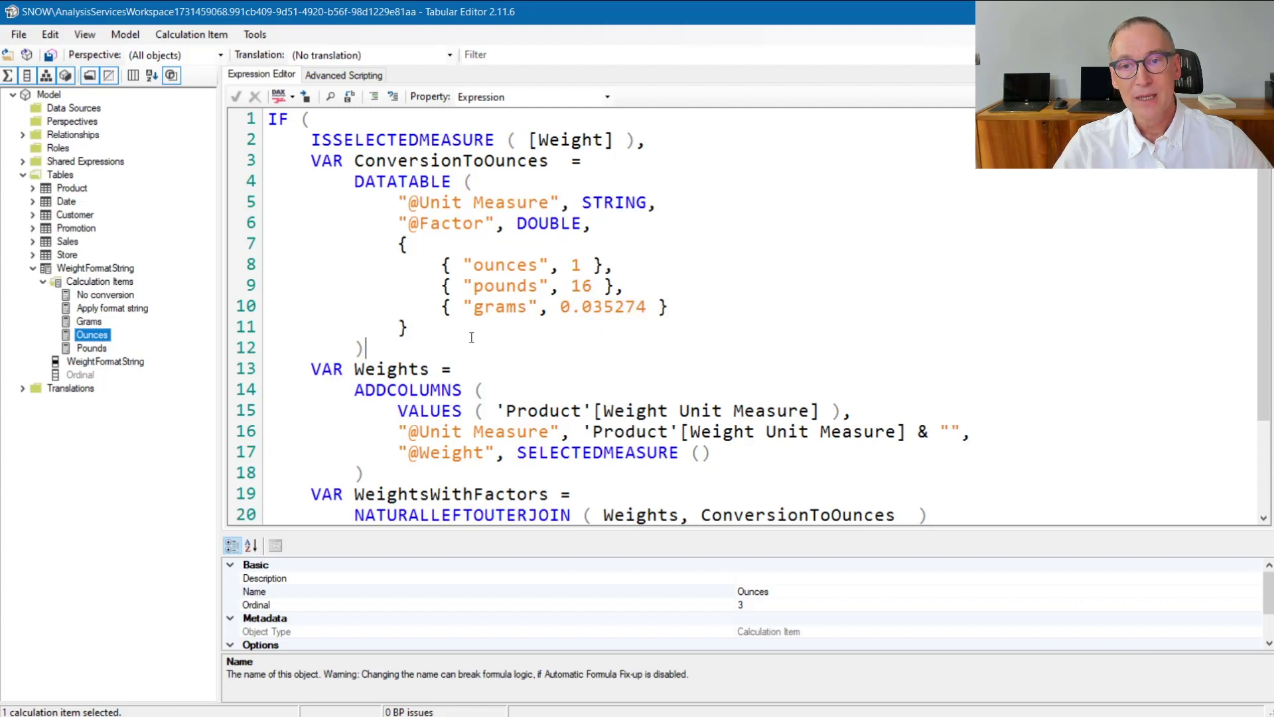
{"action": "scroll", "coordinate": [471, 337], "scroll_direction": "down", "scroll_amount": 2}
{"action": "scroll", "coordinate": [432, 329], "scroll_direction": "up", "scroll_amount": 1}
{"action": "scroll", "coordinate": [398, 324], "scroll_direction": "down", "scroll_amount": 1}
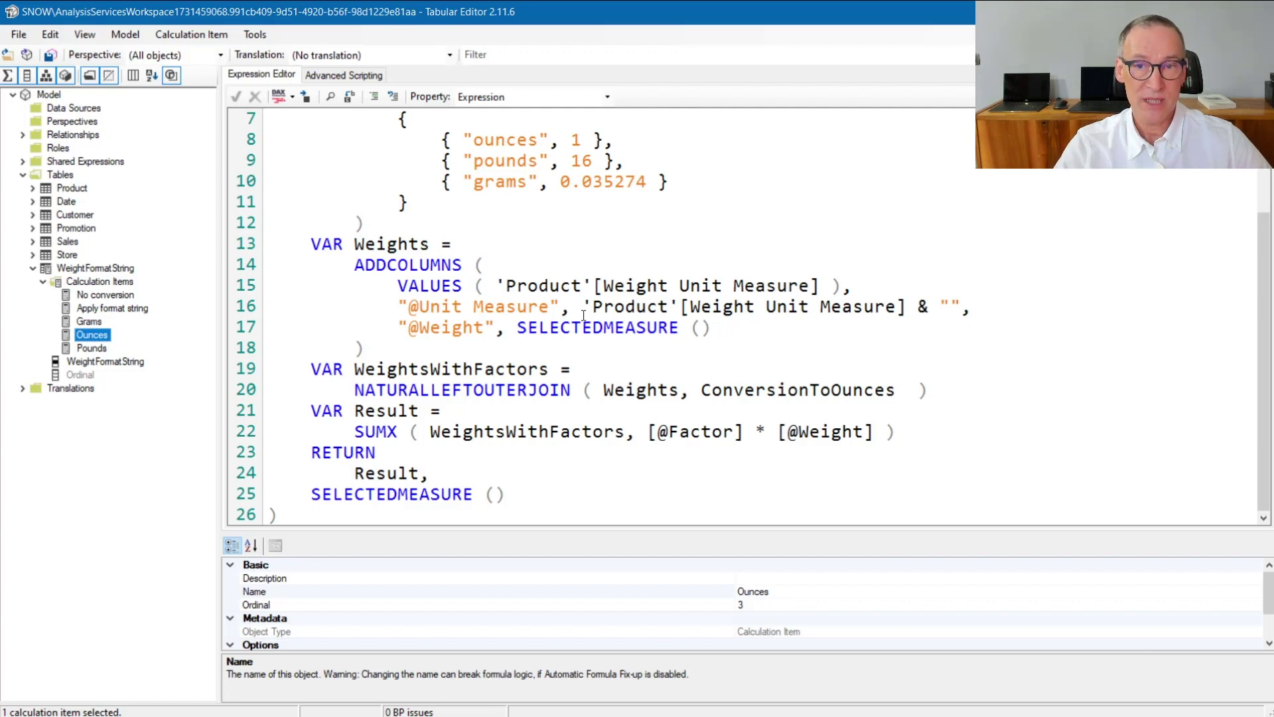
{"action": "left_click_drag", "start_coordinate": [397, 285], "coordinate": [871, 288]}
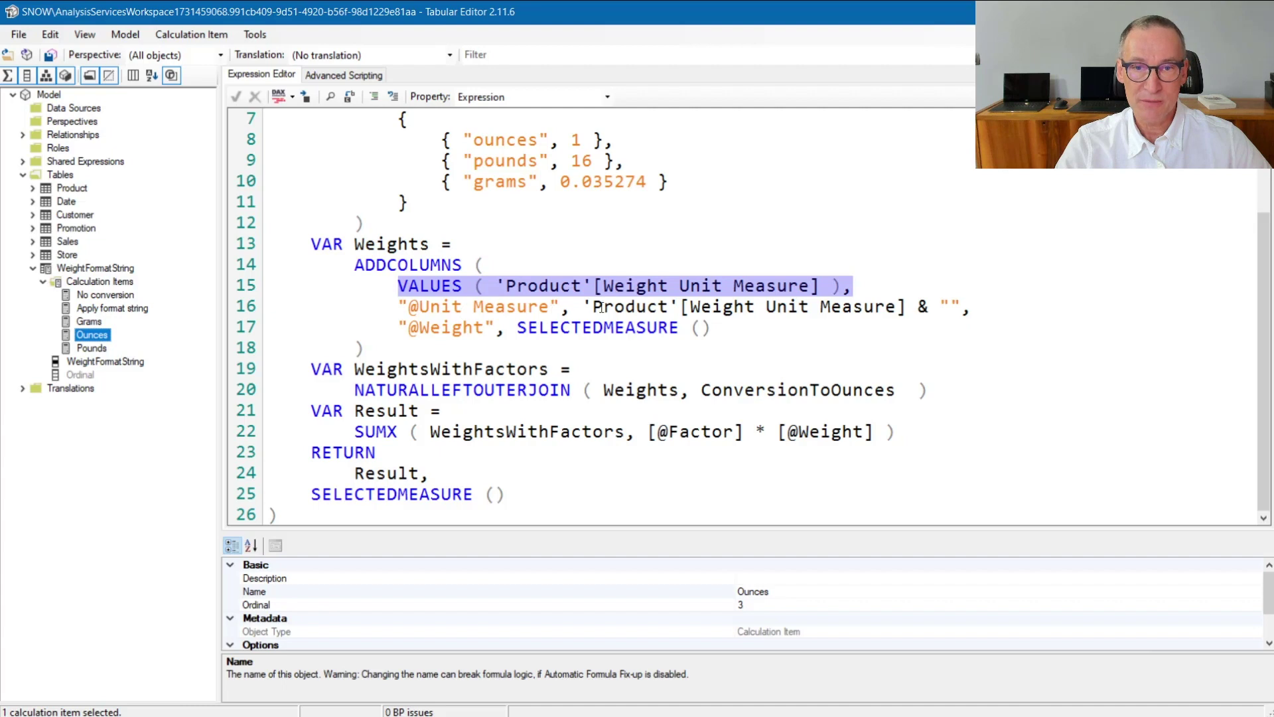
{"action": "left_click_drag", "start_coordinate": [600, 306], "coordinate": [899, 304]}
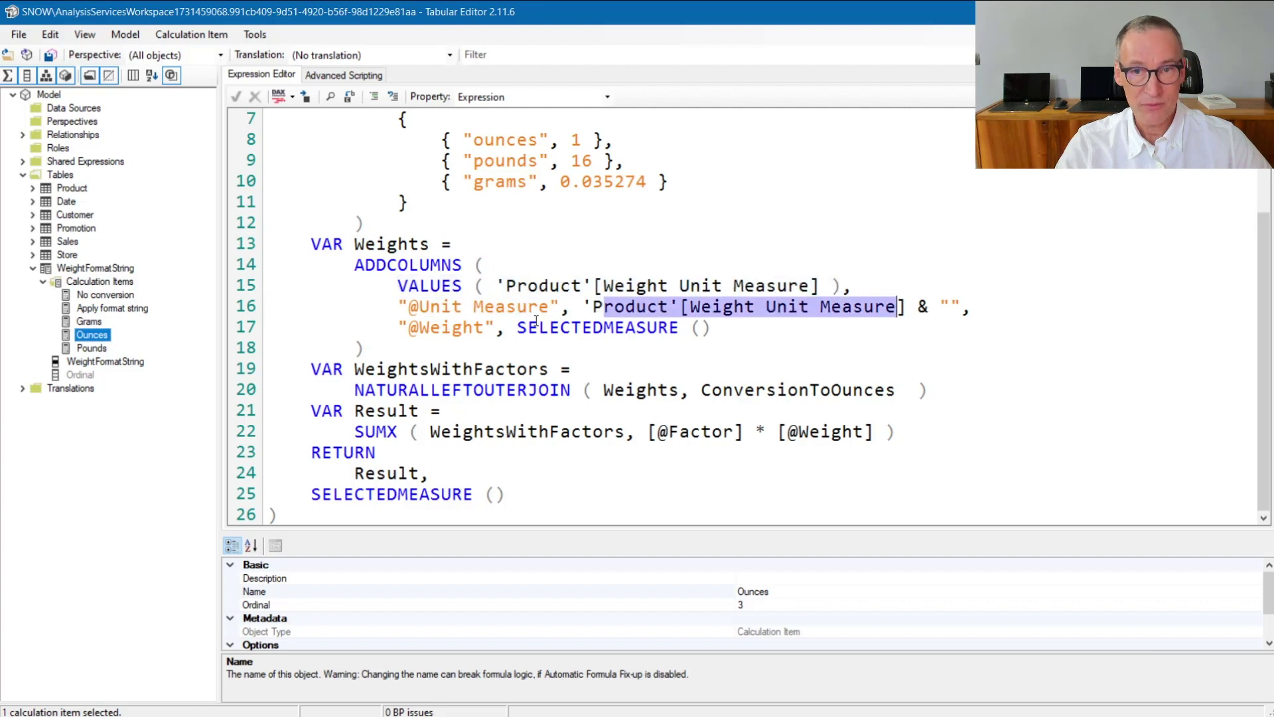
{"action": "left_click_drag", "start_coordinate": [441, 327], "coordinate": [709, 327]}
{"action": "left_click", "coordinate": [759, 326]}
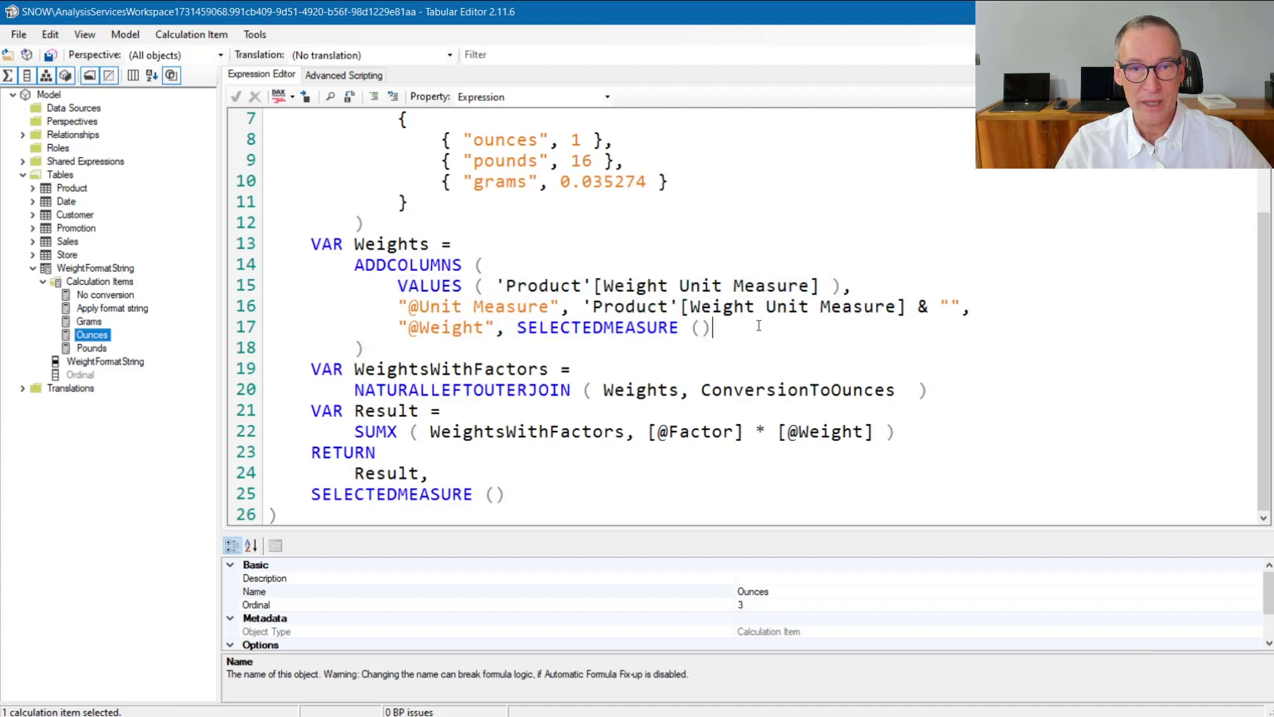
{"action": "left_click_drag", "start_coordinate": [513, 330], "coordinate": [706, 330]}
{"action": "left_click", "coordinate": [730, 332]}
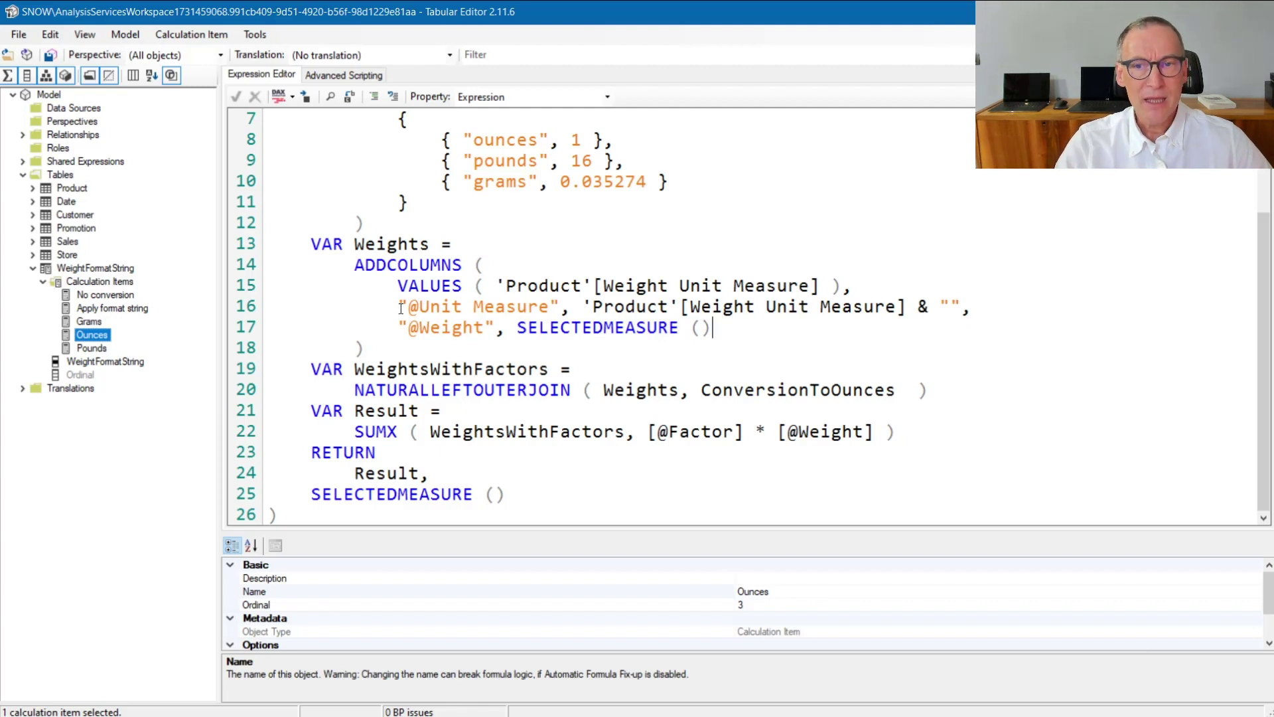
{"action": "left_click_drag", "start_coordinate": [399, 306], "coordinate": [831, 315]}
{"action": "left_click", "coordinate": [713, 327]}
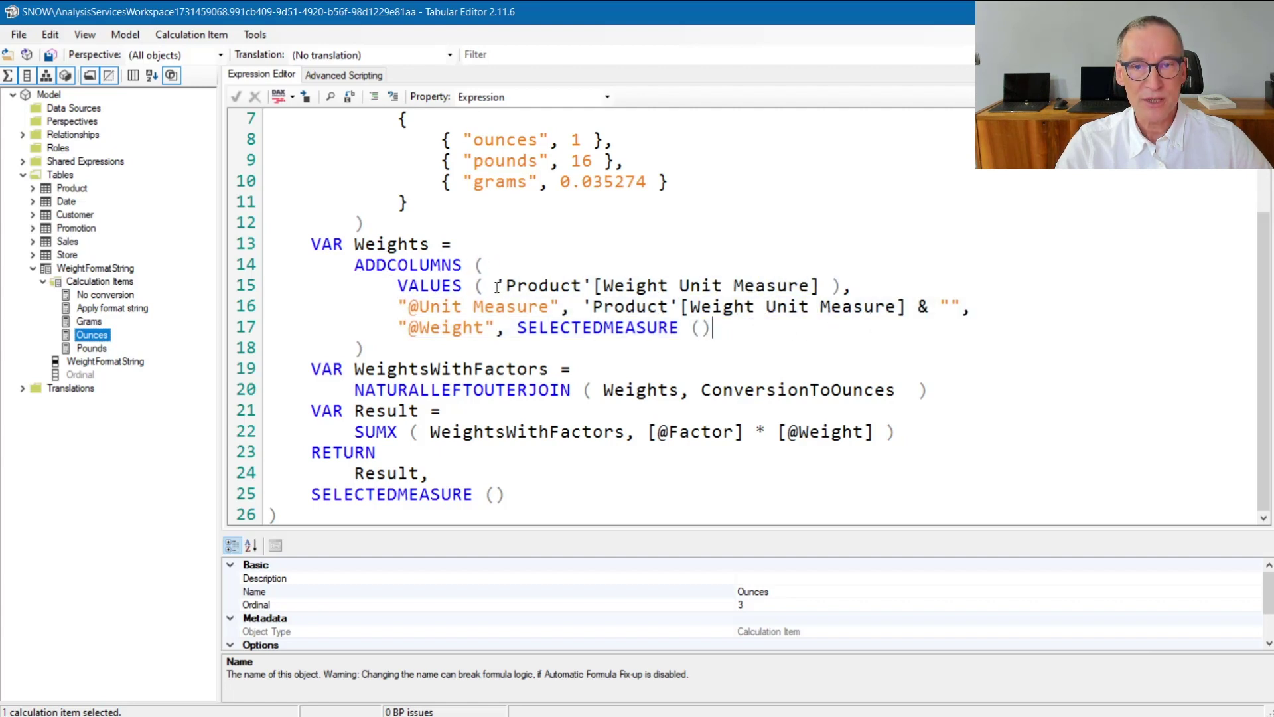
{"action": "left_click_drag", "start_coordinate": [496, 286], "coordinate": [816, 275]}
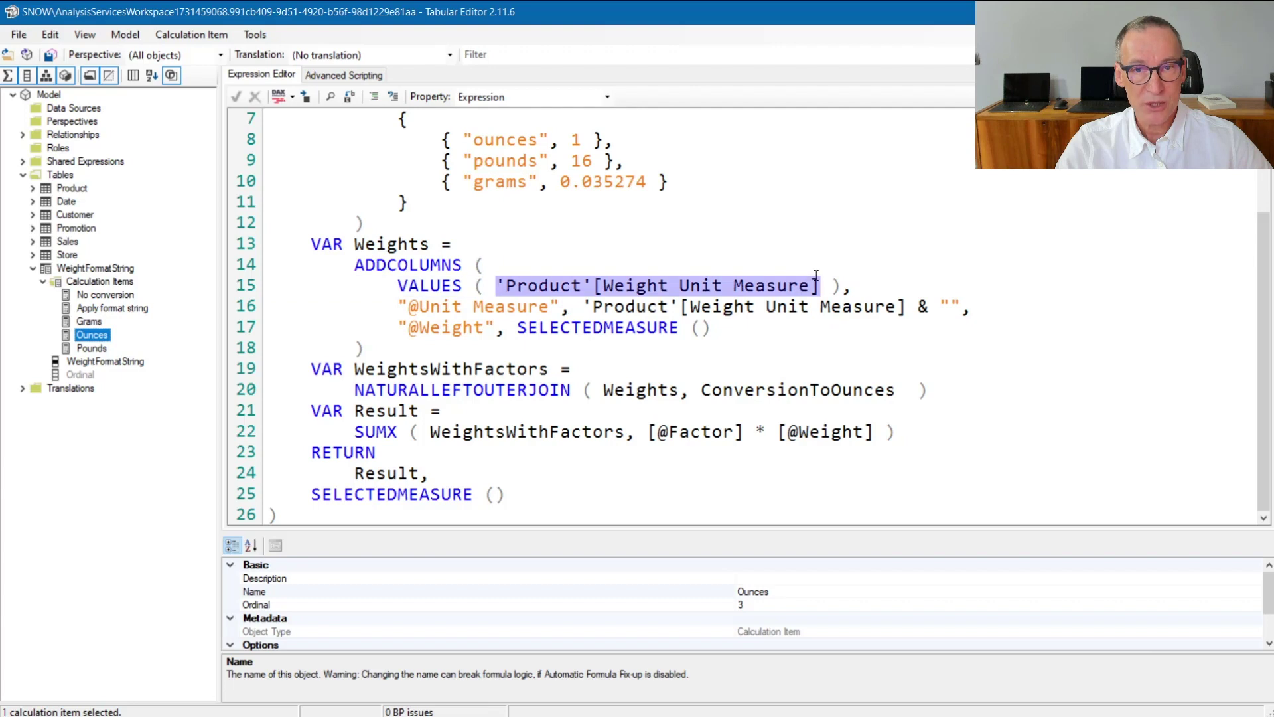
{"action": "double_click", "coordinate": [433, 333]}
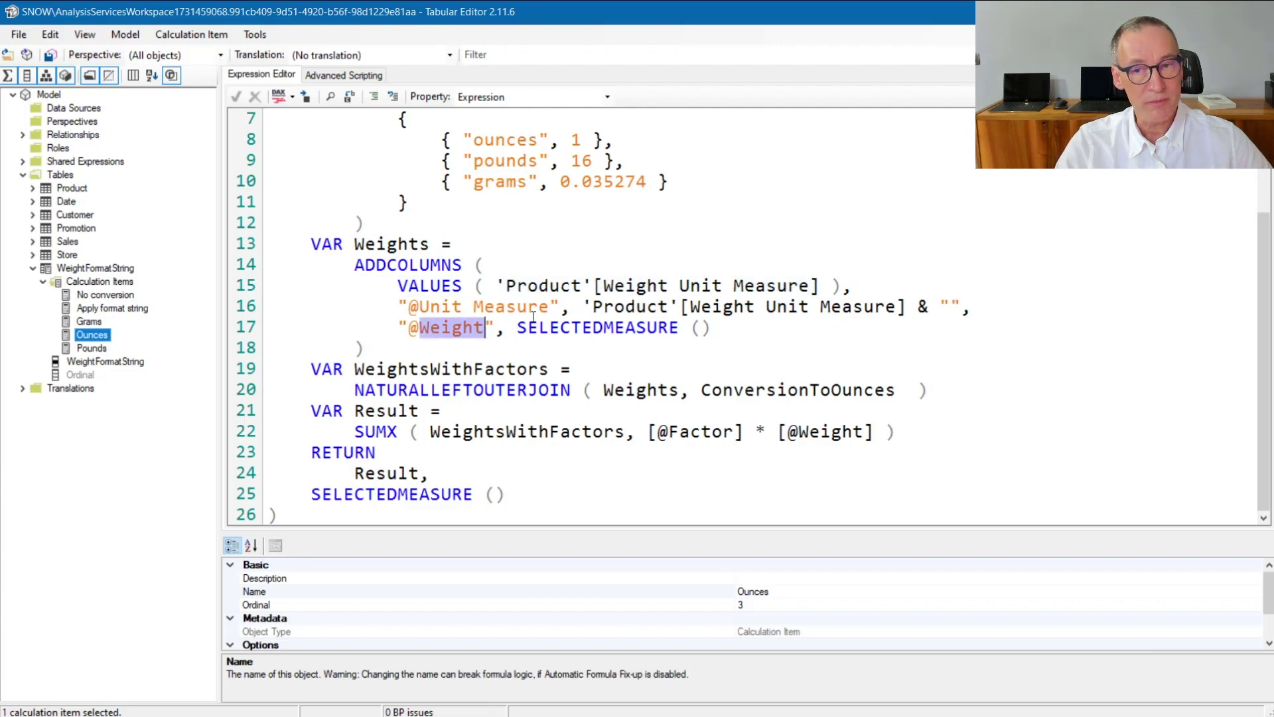
{"action": "left_click", "coordinate": [431, 311]}
{"action": "left_click_drag", "start_coordinate": [432, 312], "coordinate": [548, 313]}
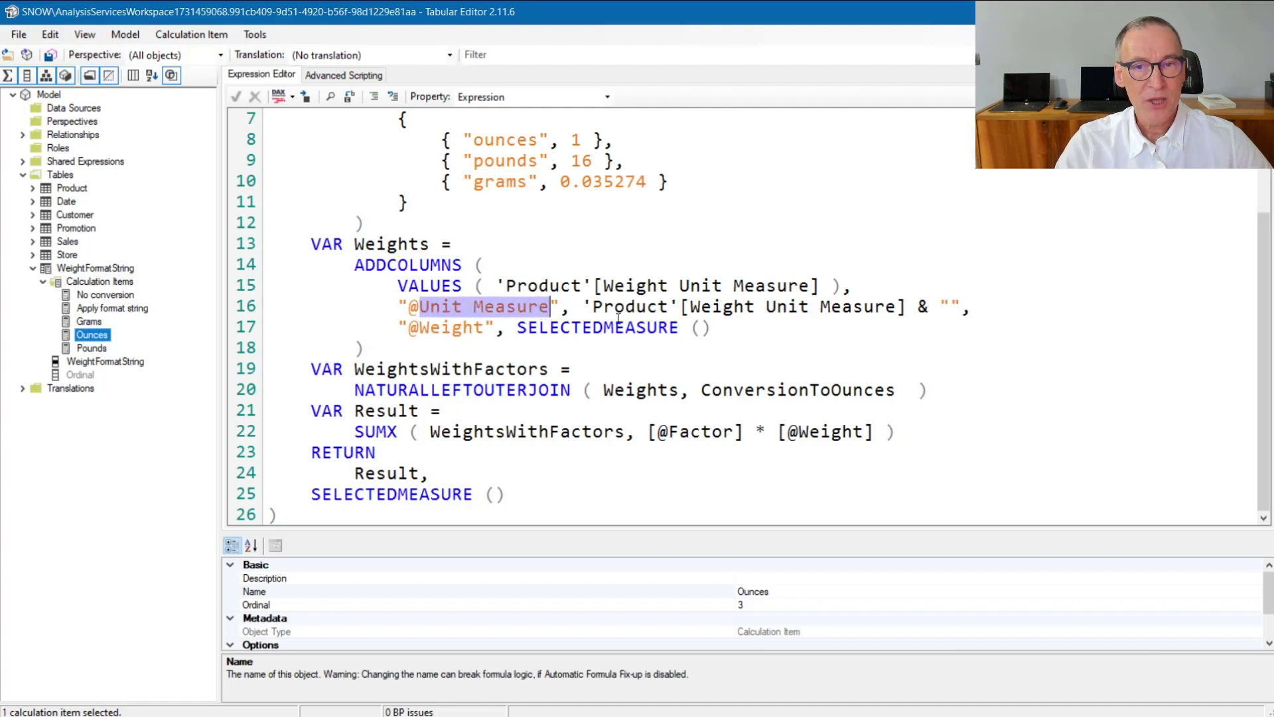
{"action": "left_click_drag", "start_coordinate": [919, 312], "coordinate": [990, 310]}
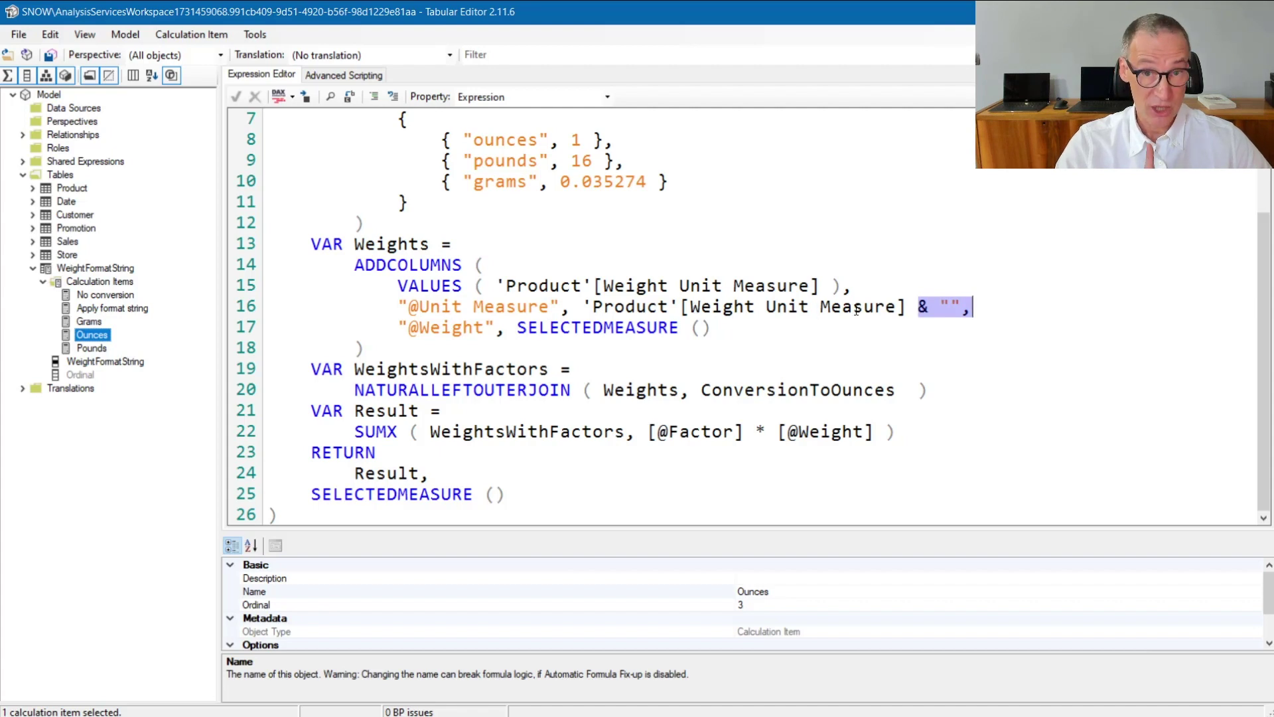
{"action": "left_click_drag", "start_coordinate": [918, 307], "coordinate": [964, 309]}
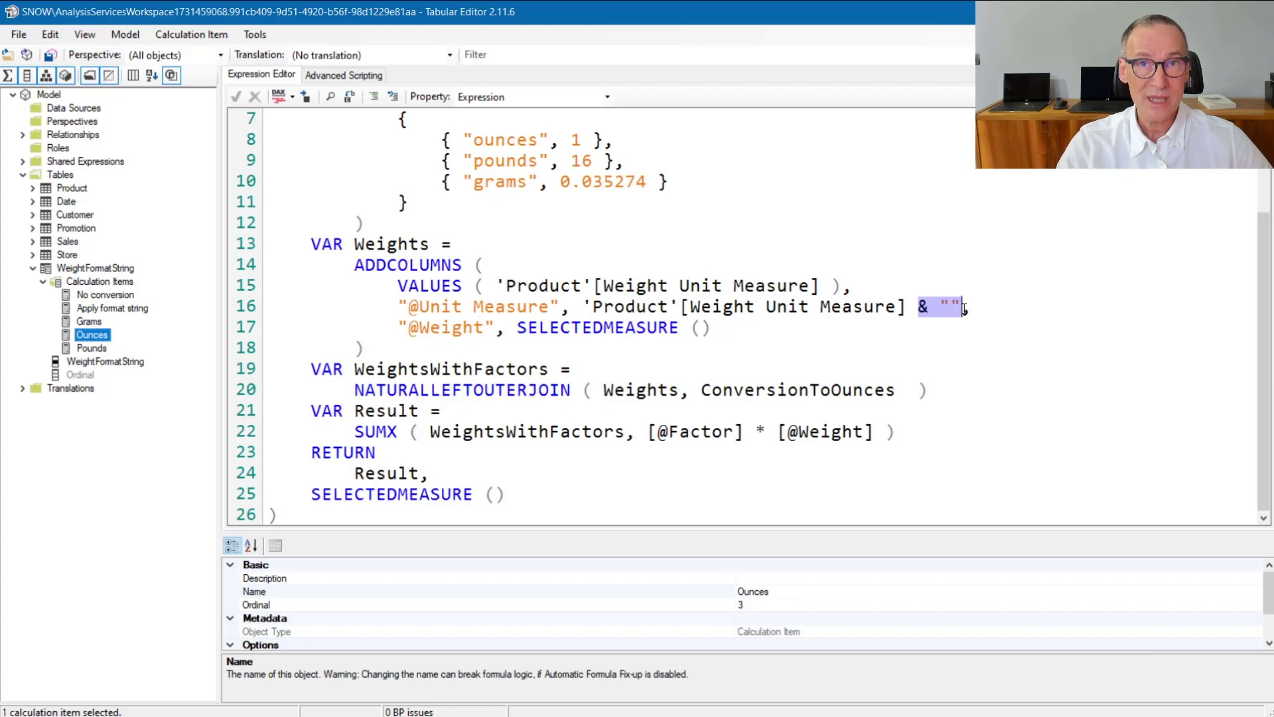
{"action": "left_click", "coordinate": [763, 340]}
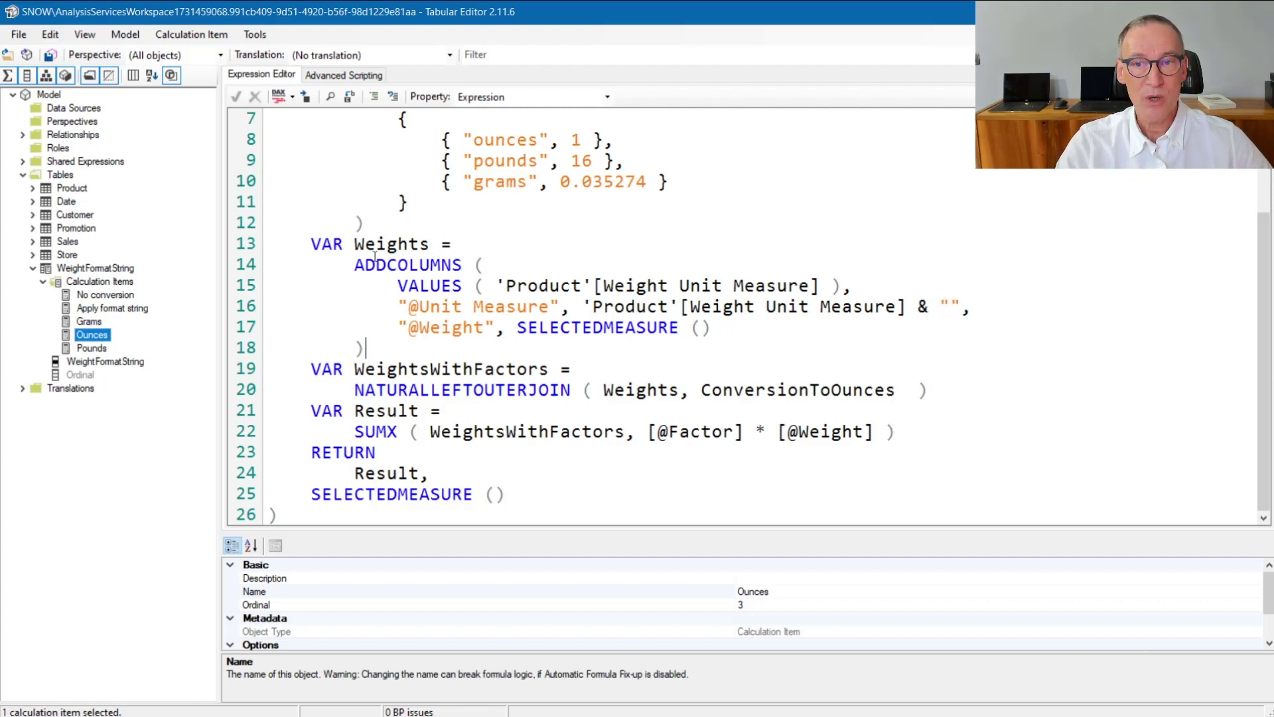
{"action": "scroll", "coordinate": [408, 319], "scroll_direction": "up", "scroll_amount": 2}
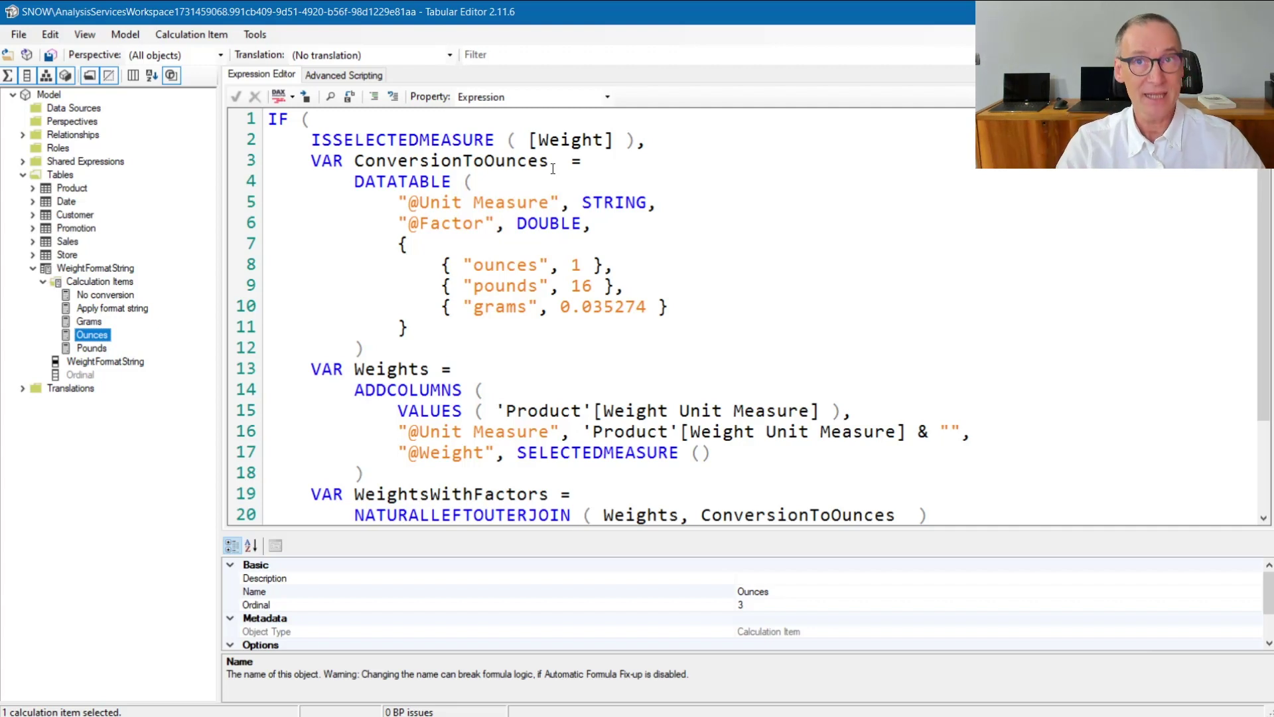
{"action": "scroll", "coordinate": [556, 179], "scroll_direction": "down", "scroll_amount": 2}
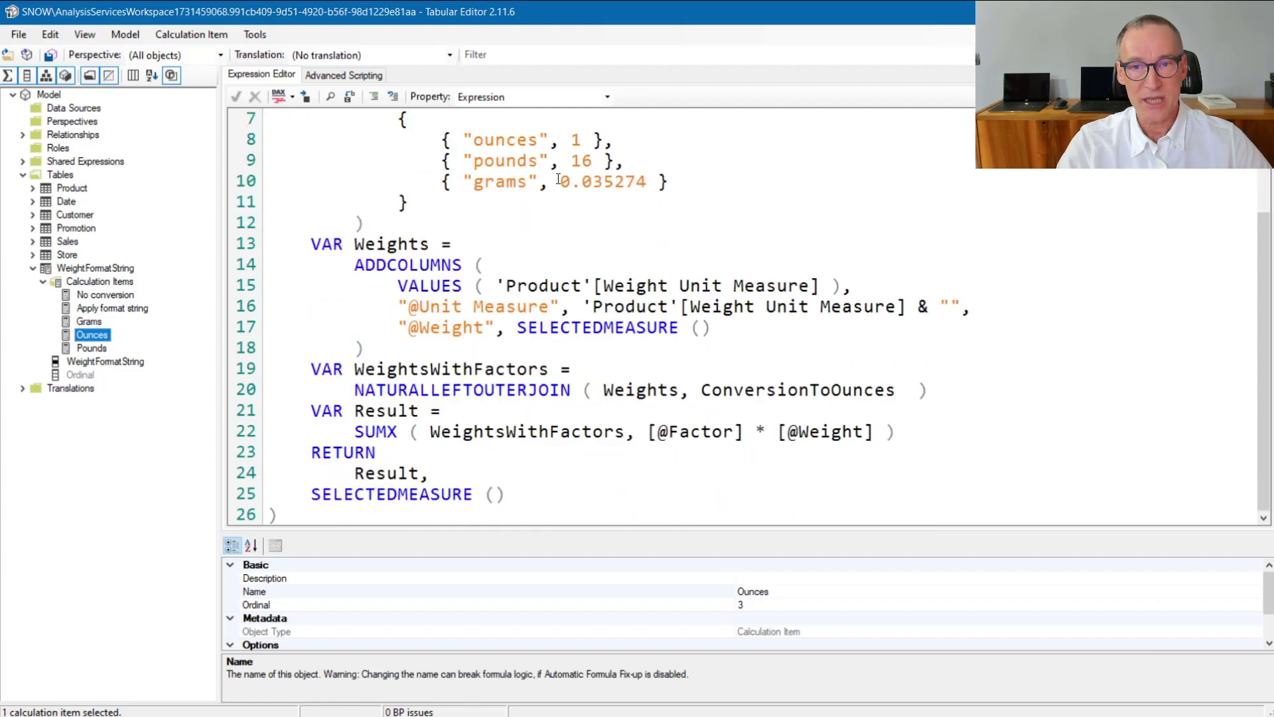
{"action": "left_click_drag", "start_coordinate": [354, 391], "coordinate": [569, 398]}
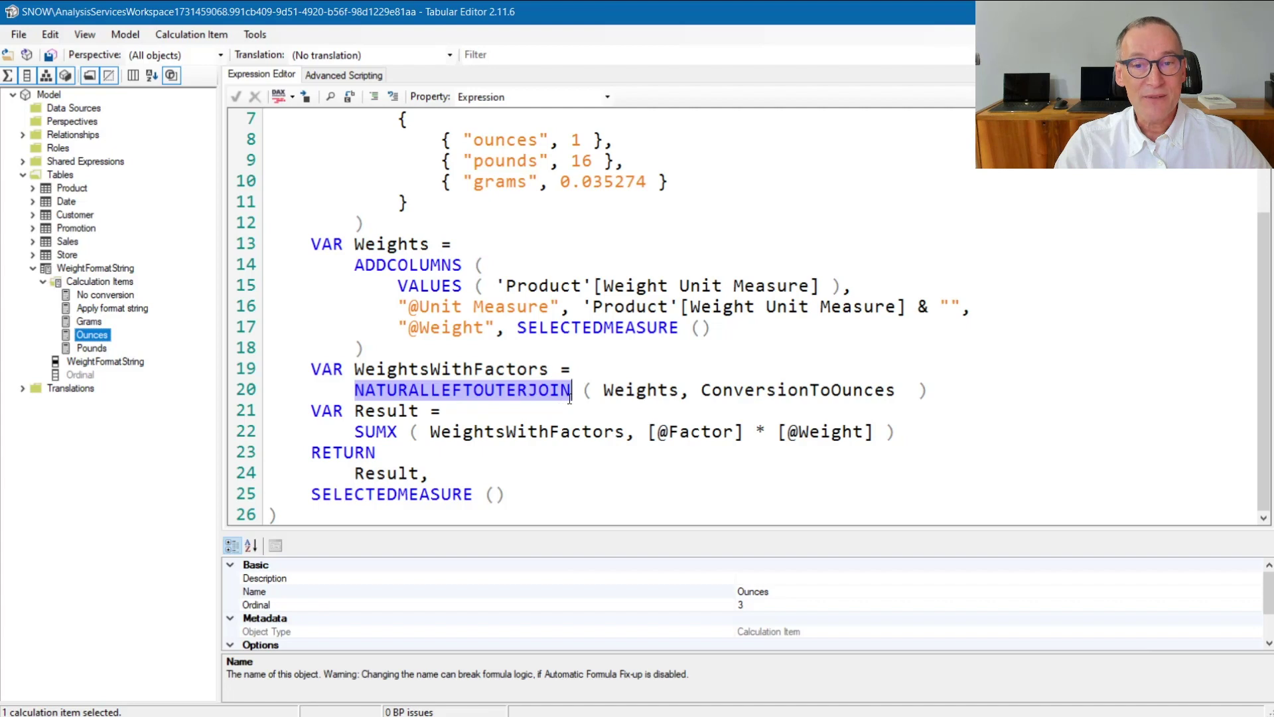
{"action": "left_click", "coordinate": [574, 396]}
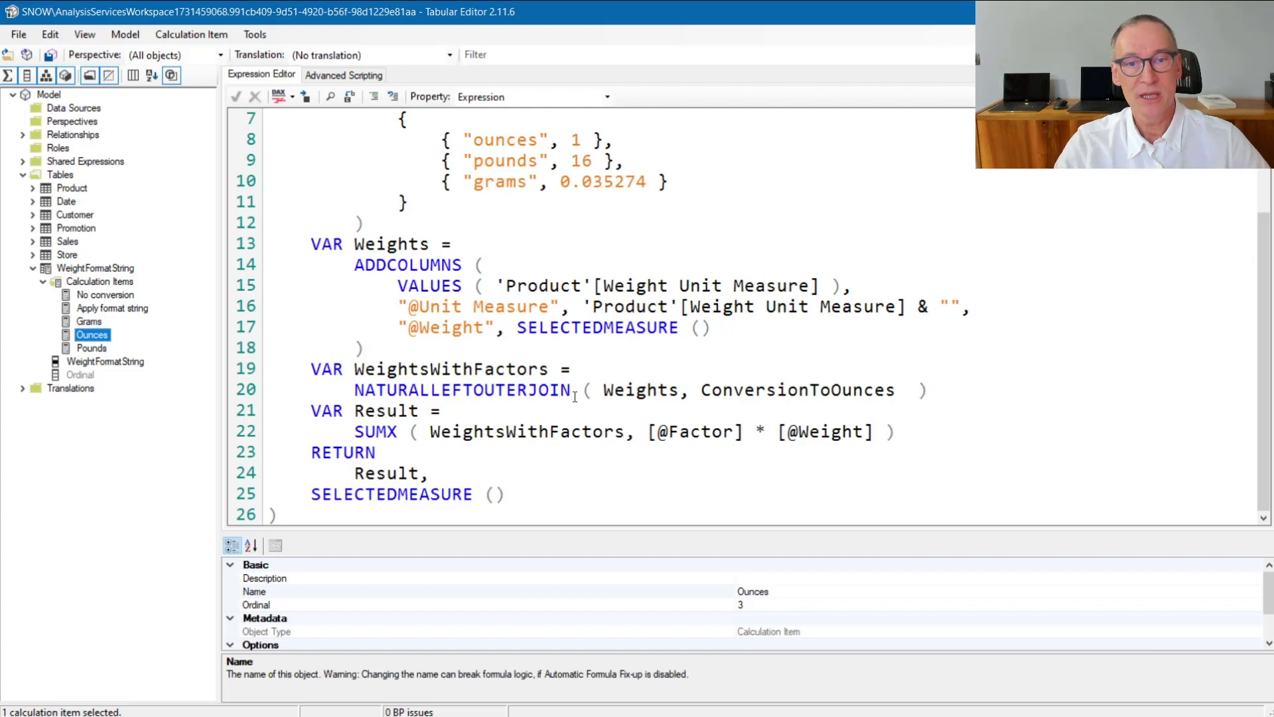
{"action": "double_click", "coordinate": [633, 391]}
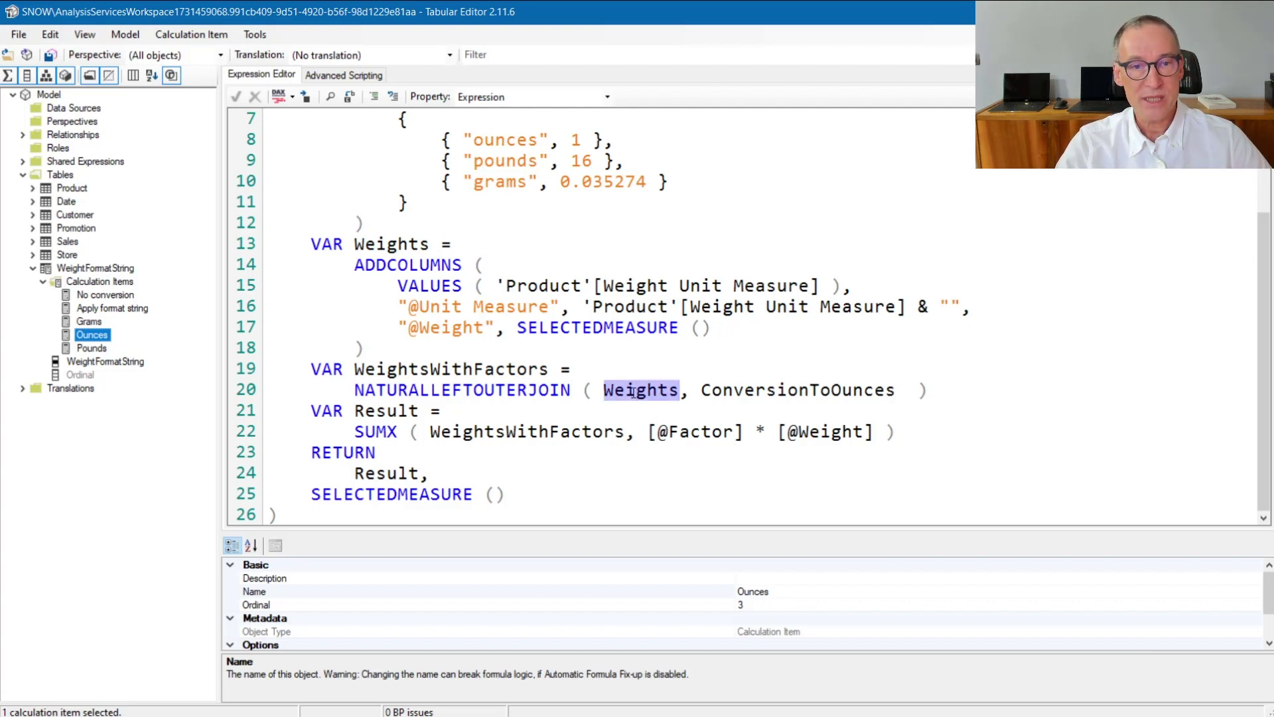
{"action": "double_click", "coordinate": [817, 390]}
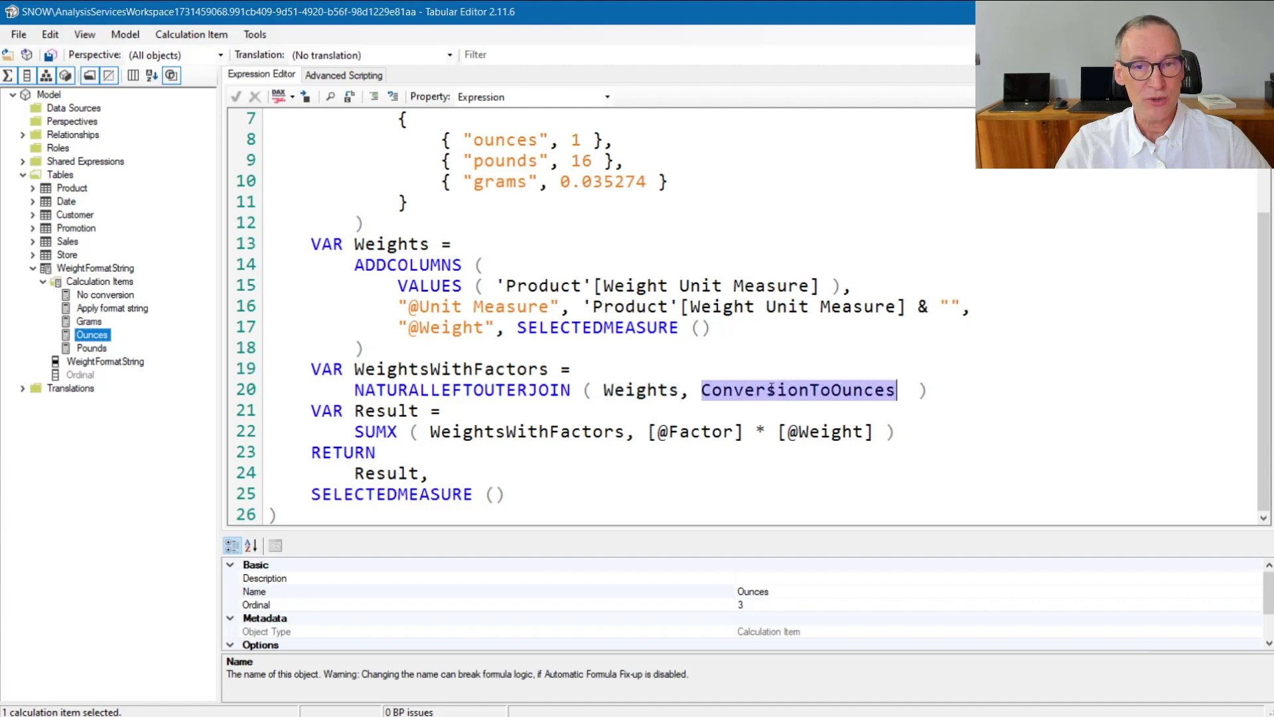
{"action": "left_click_drag", "start_coordinate": [408, 305], "coordinate": [544, 300]}
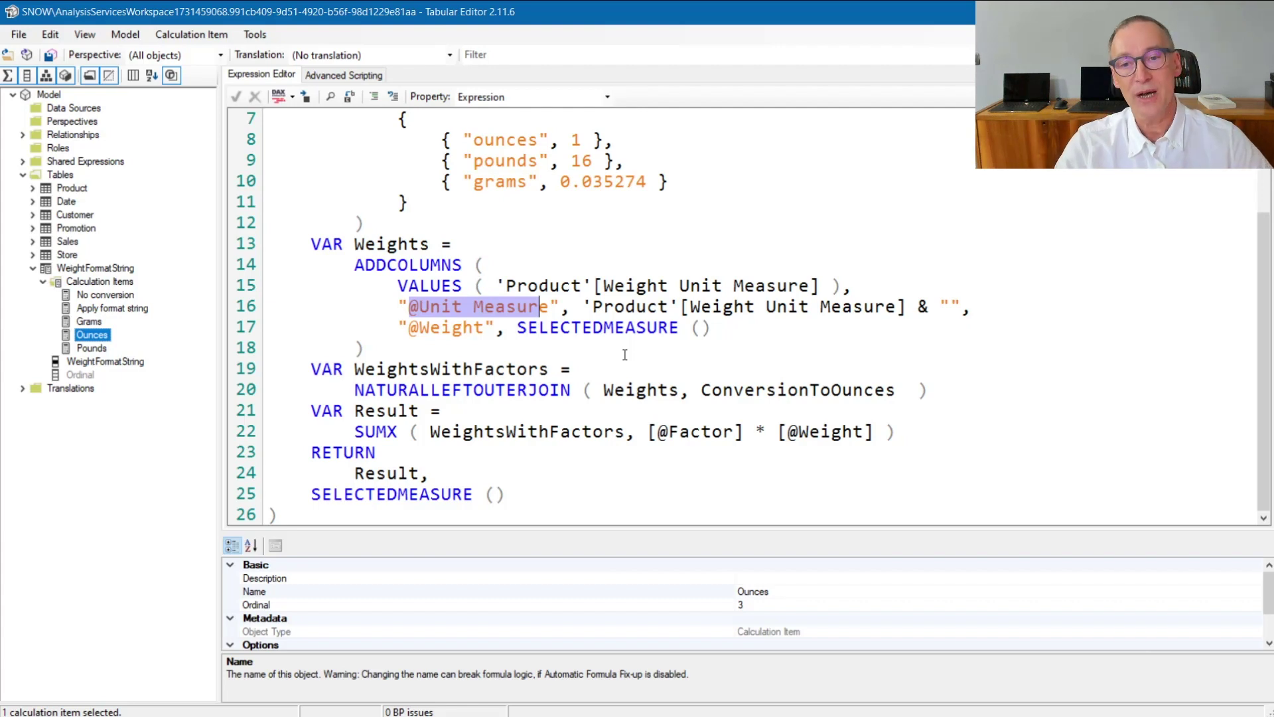
{"action": "left_click_drag", "start_coordinate": [354, 432], "coordinate": [898, 433]}
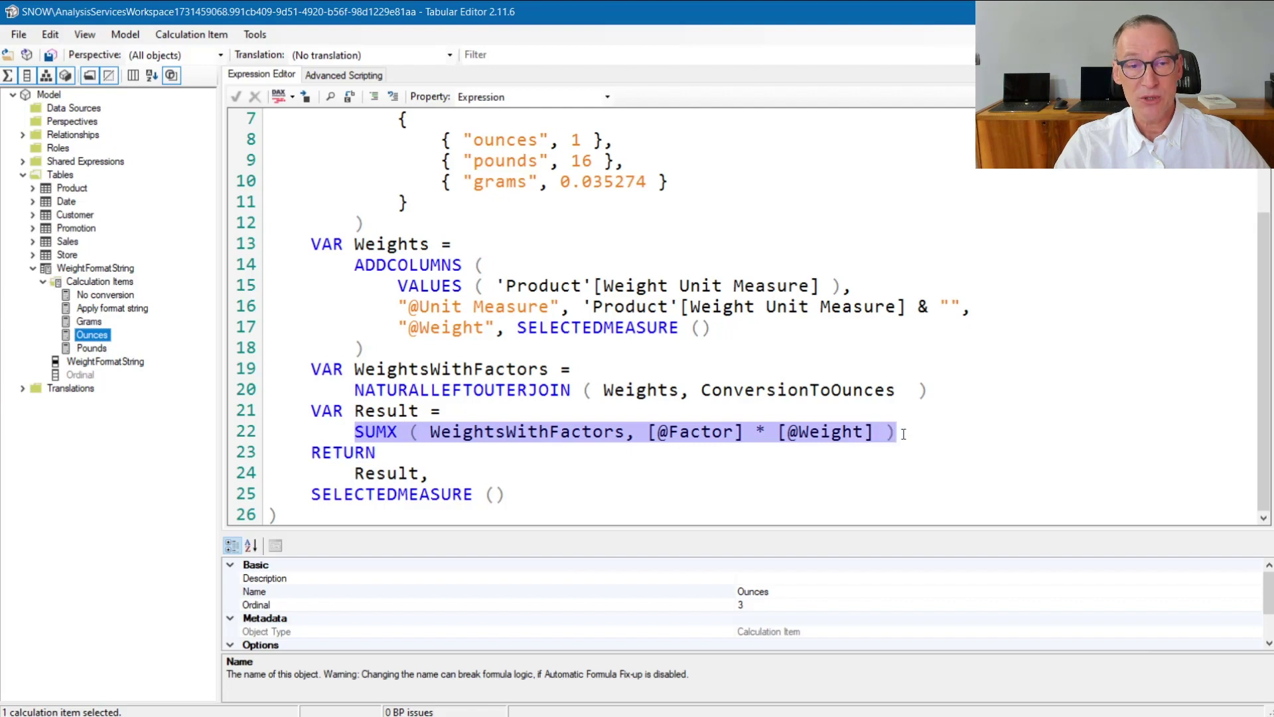
{"action": "left_click", "coordinate": [714, 469]}
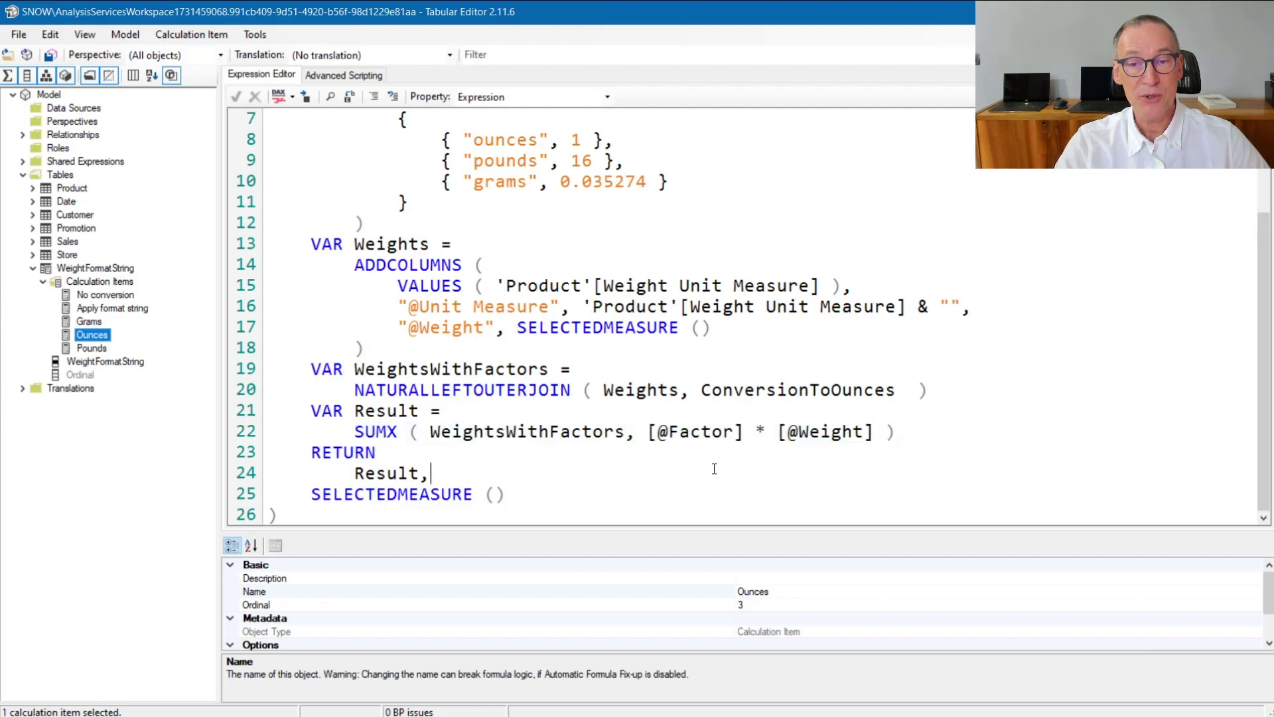
{"action": "left_click", "coordinate": [504, 97]}
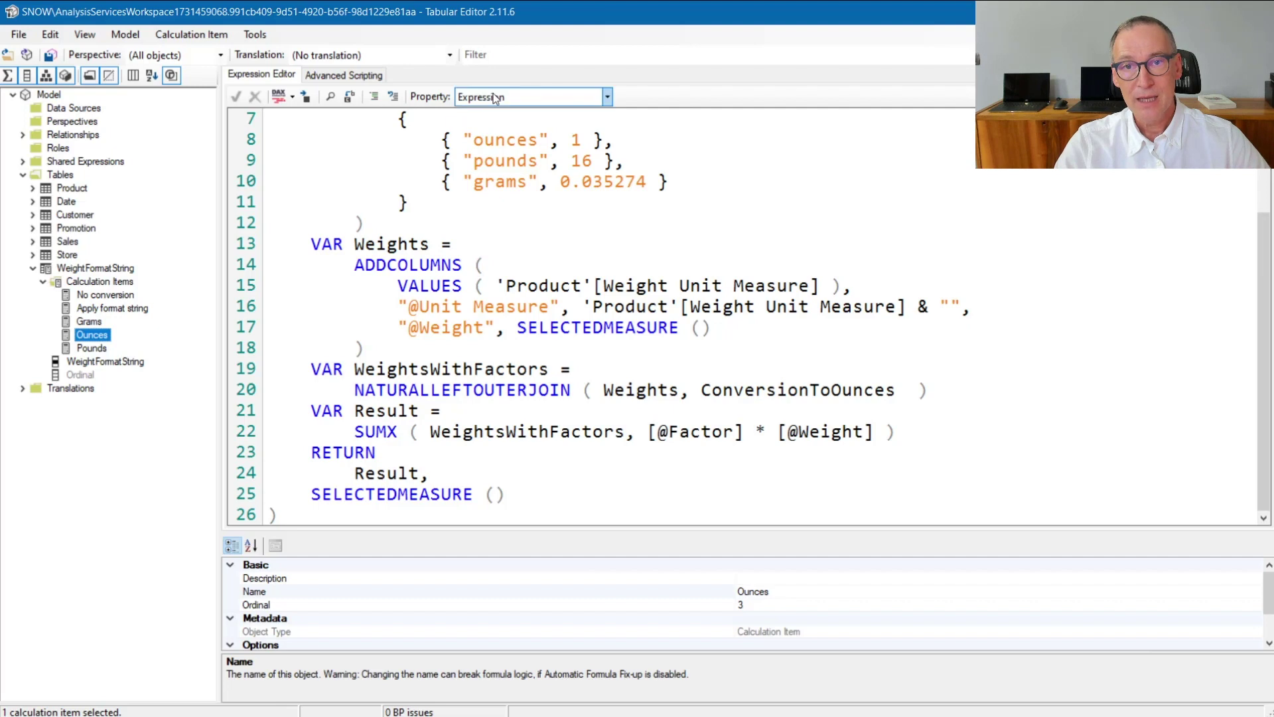
{"action": "left_click", "coordinate": [501, 126]}
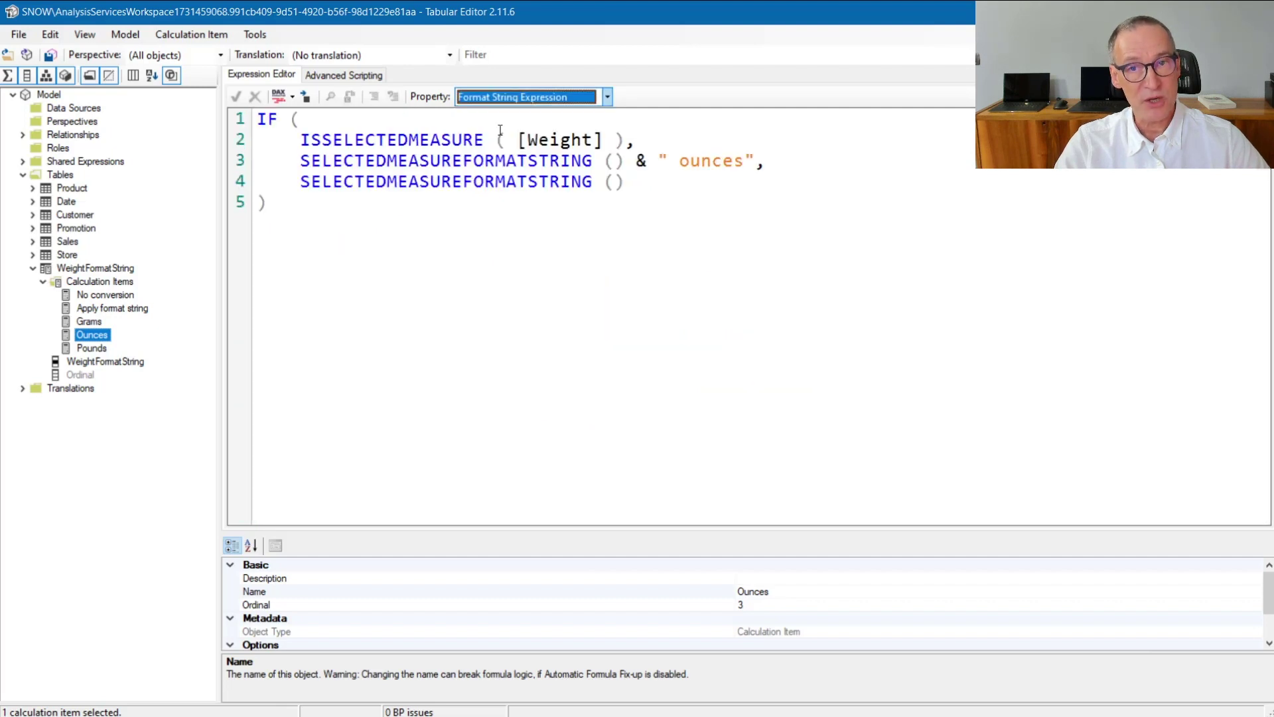
{"action": "left_click", "coordinate": [464, 283]}
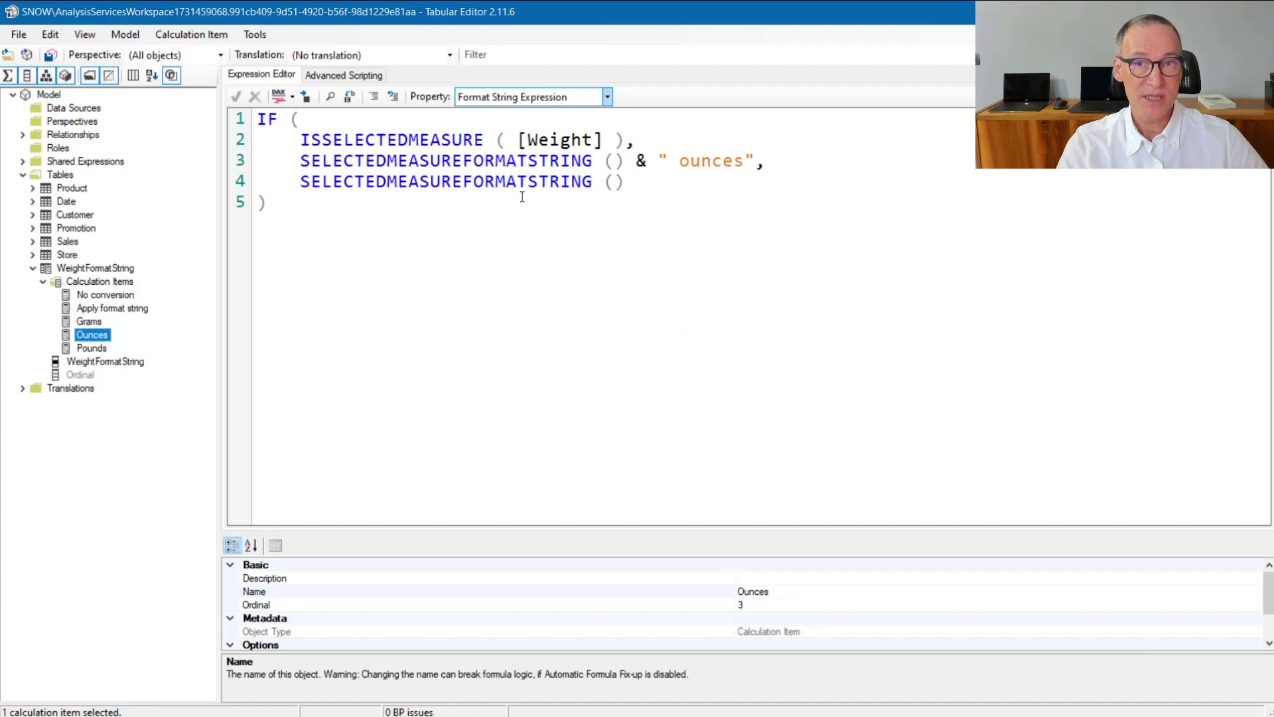
{"action": "left_click_drag", "start_coordinate": [308, 161], "coordinate": [615, 163]}
{"action": "left_click", "coordinate": [748, 171]}
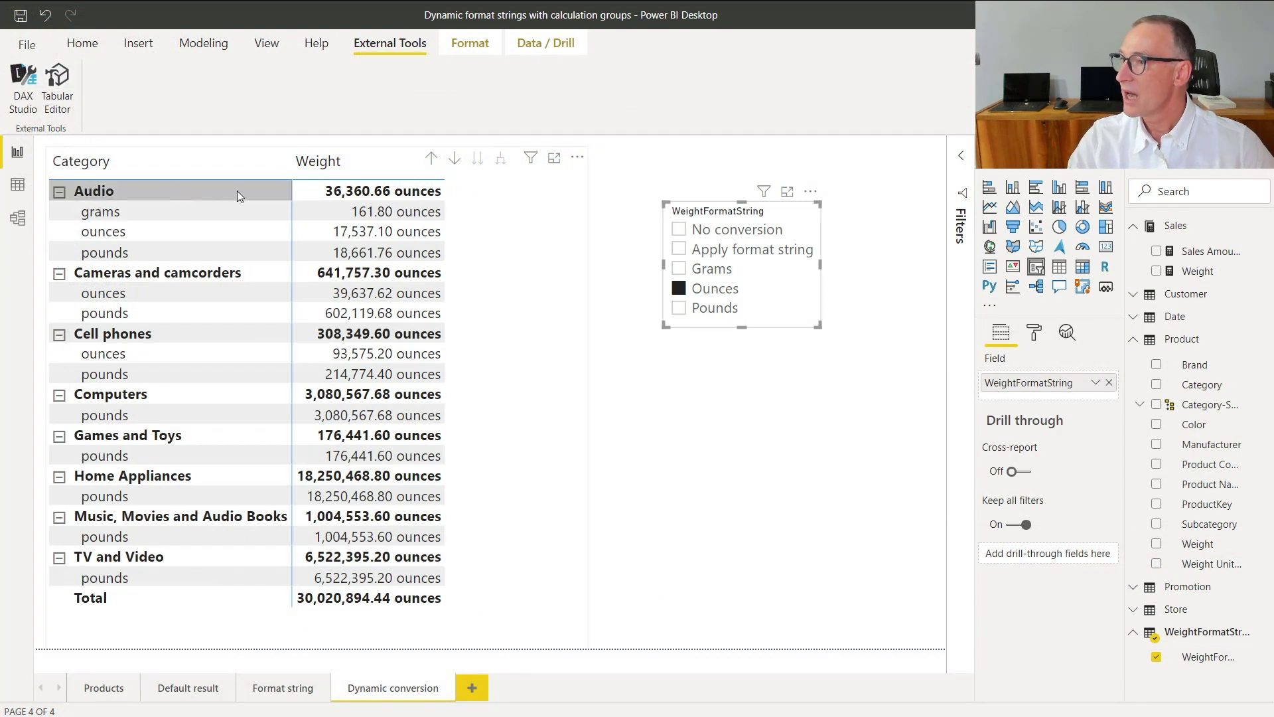
- Cycle the slicer through Grams and Ounces, ending on Pounds for a 1,876,305.90 pounds total
{"action": "left_click", "coordinate": [713, 269]}
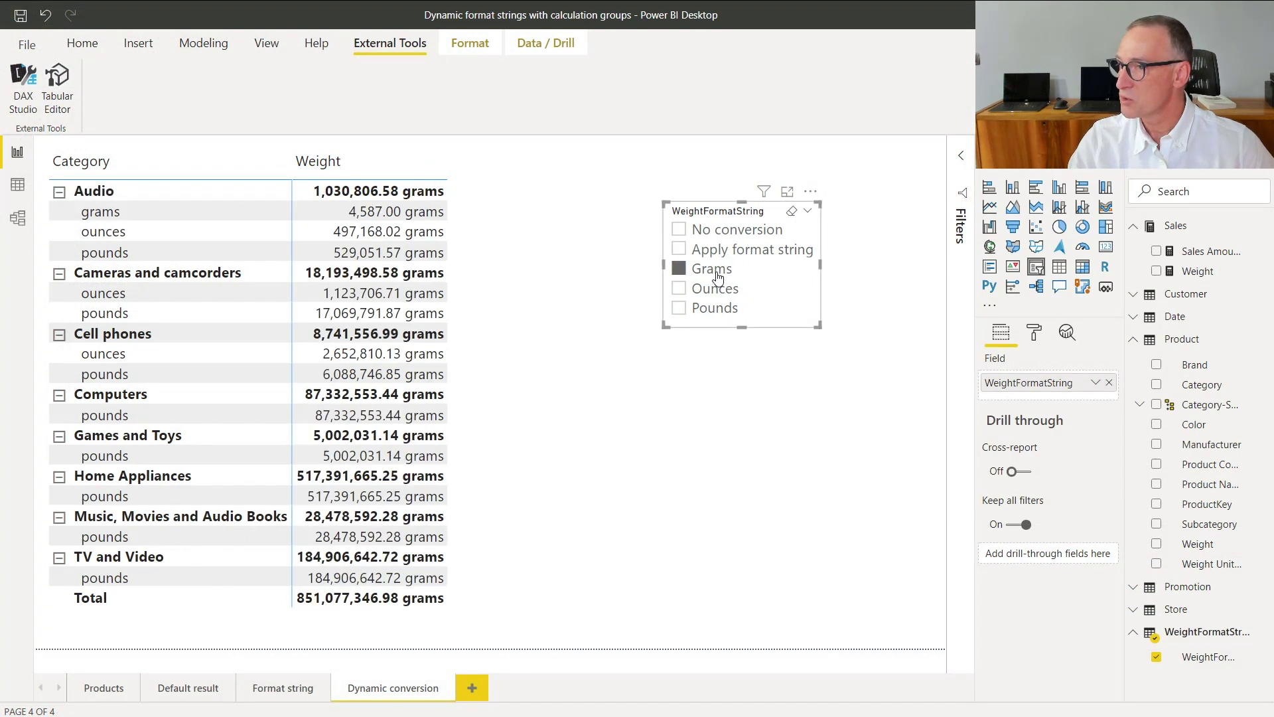
{"action": "left_click", "coordinate": [716, 290]}
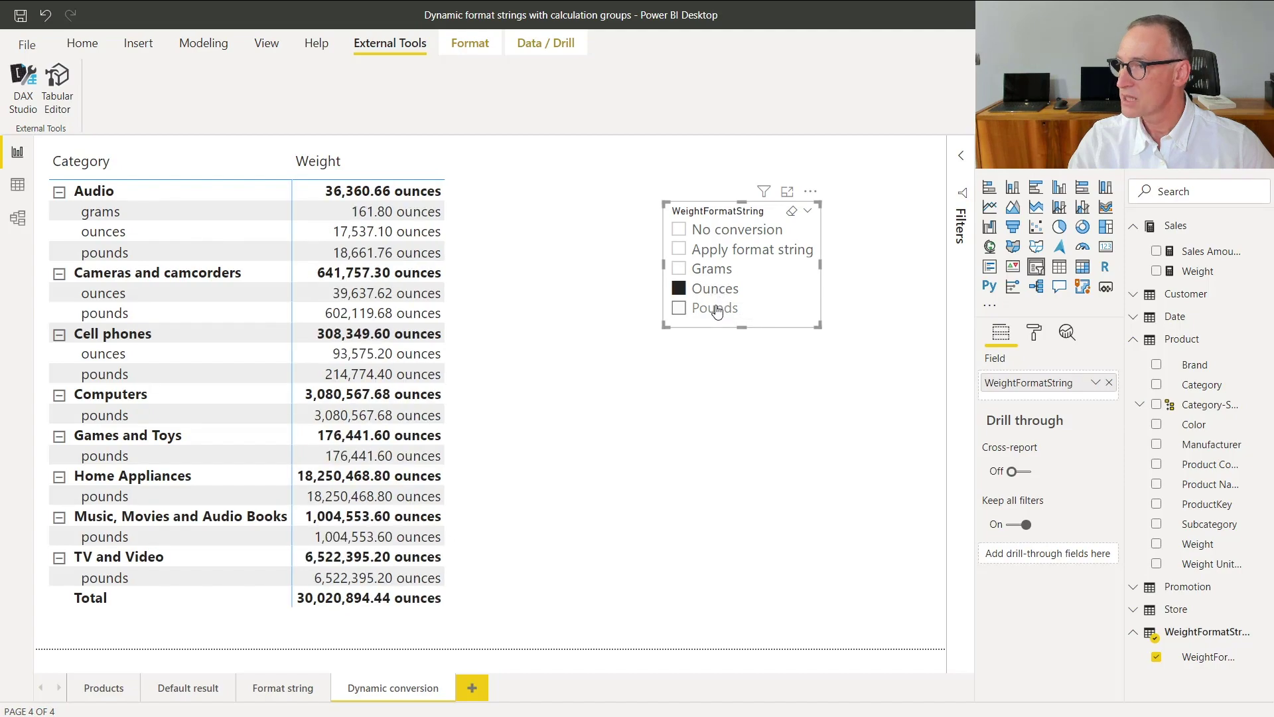
{"action": "left_click", "coordinate": [716, 310]}
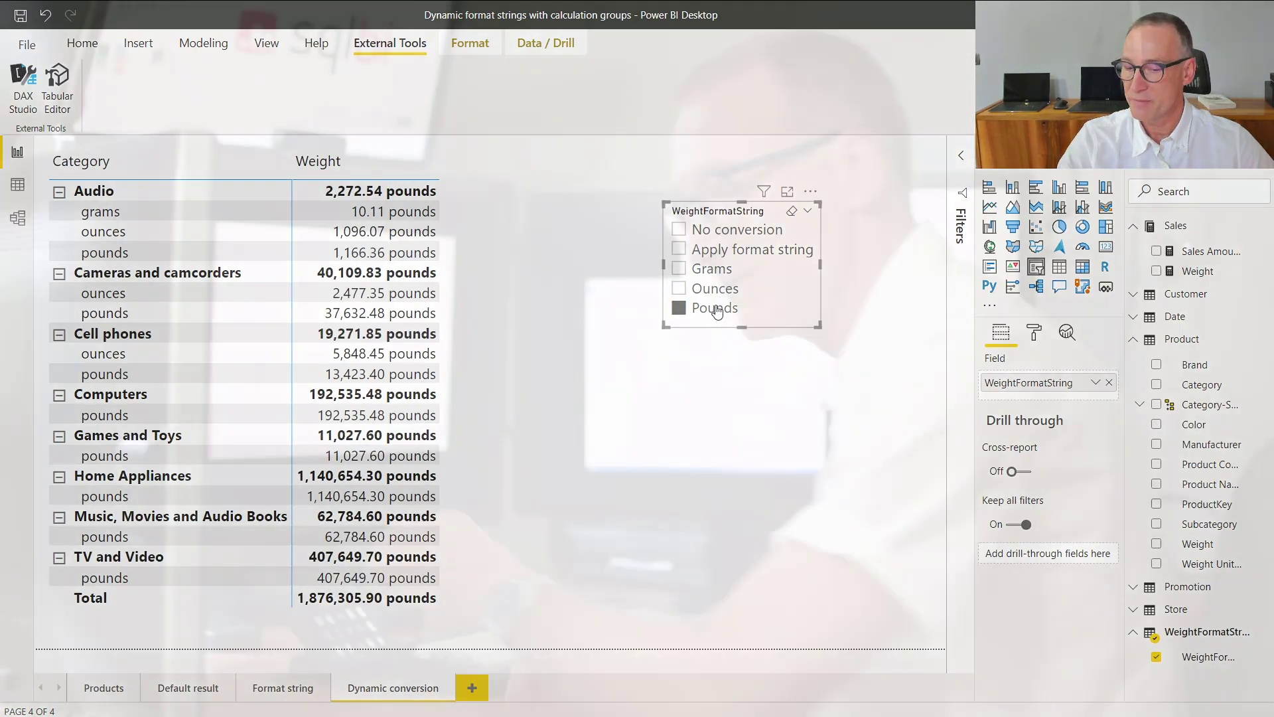